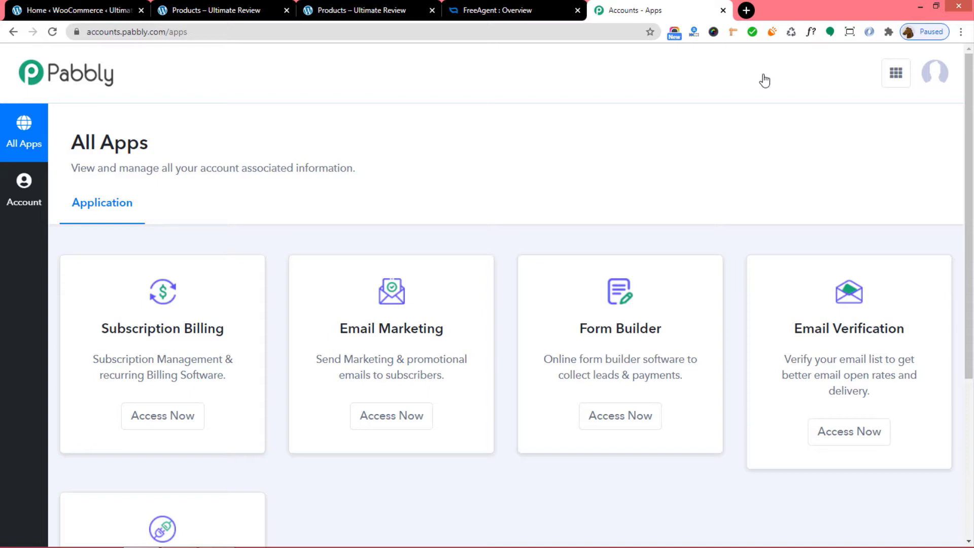
Open Pabbly Connect from the All Apps page via the Connect card's Access Now.
scroll(743, 216, "down", 5)
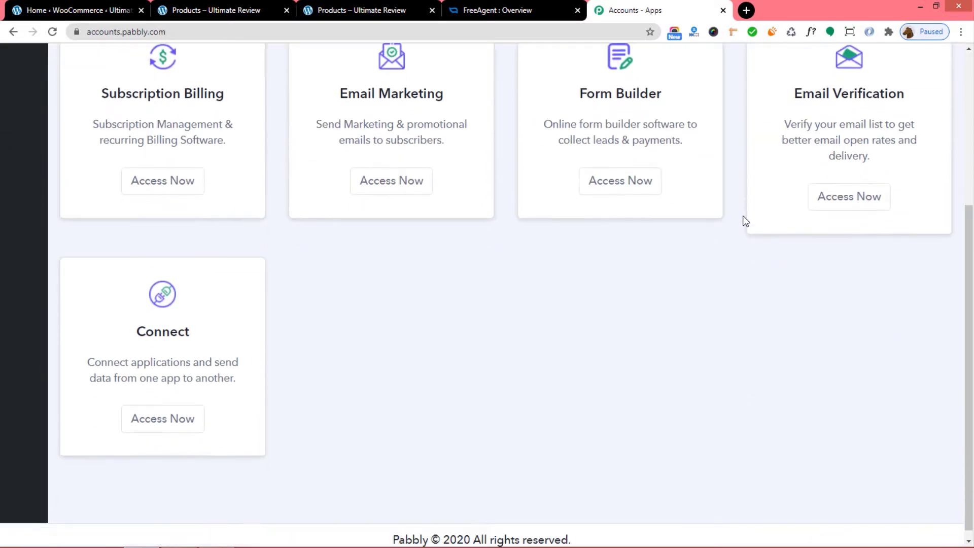
left_click(164, 419)
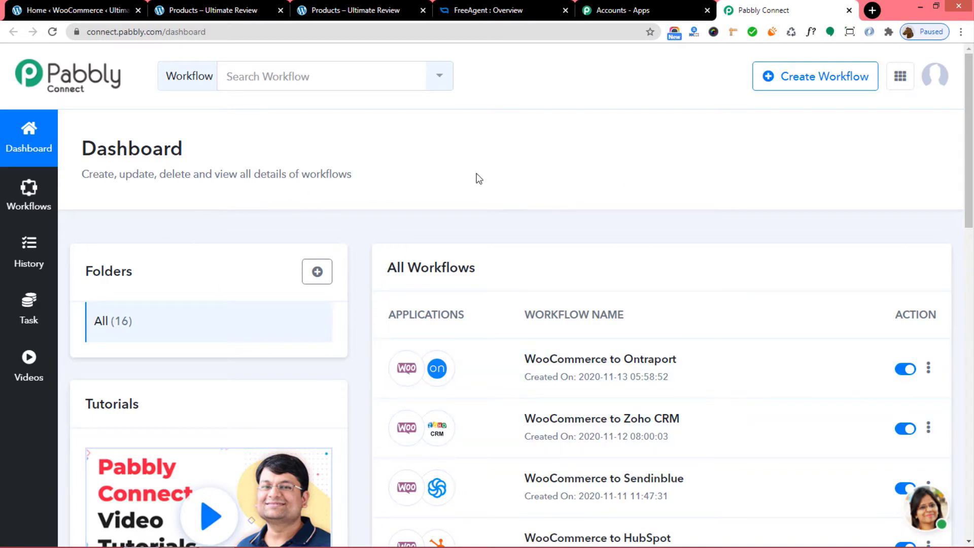
Create a workflow named 'Freshsales to WooCommerce' and open it in the editor.
left_click(817, 82)
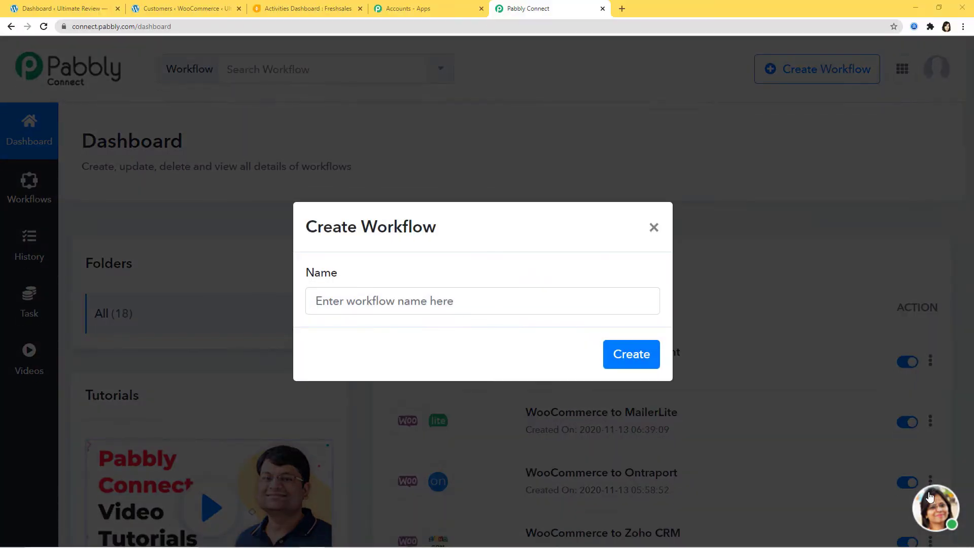
left_click(476, 308)
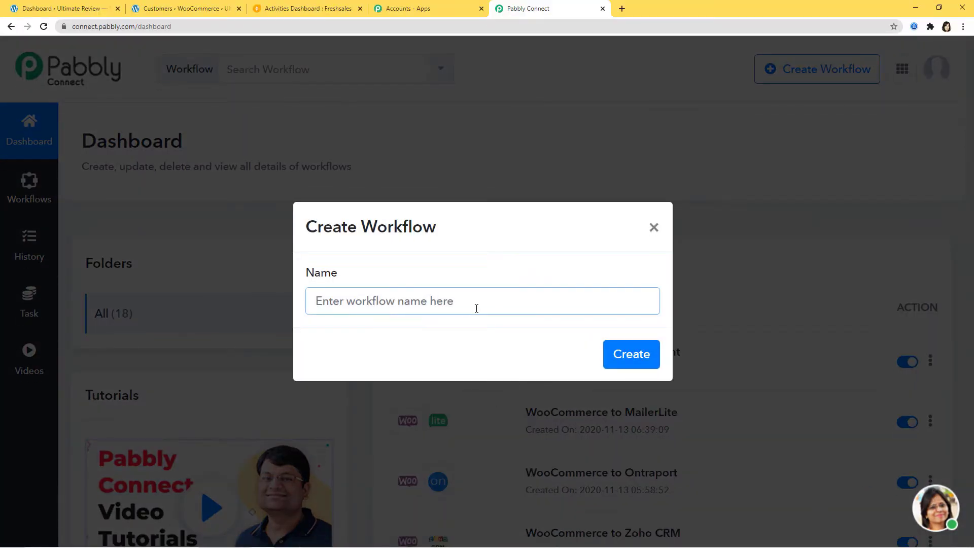
type("Fres")
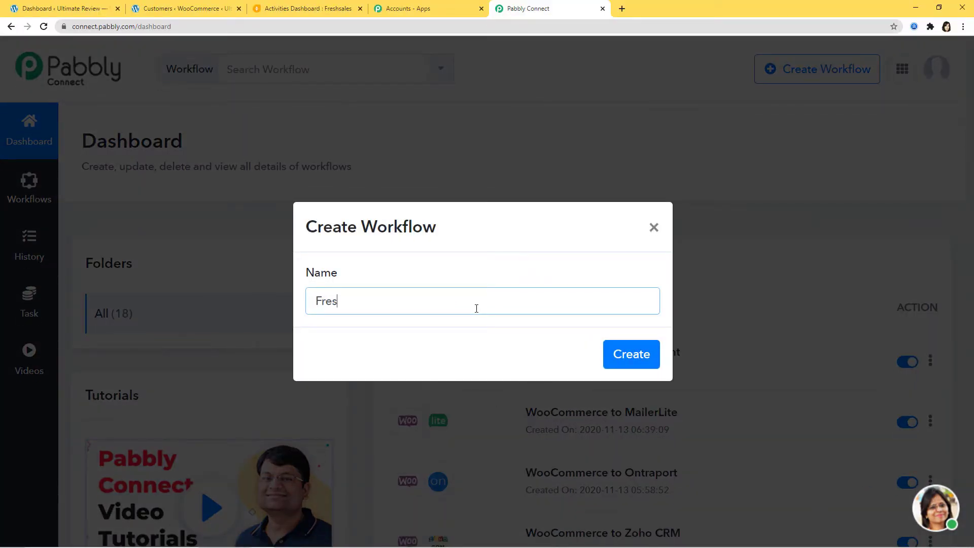
type("hsales to WooCommer")
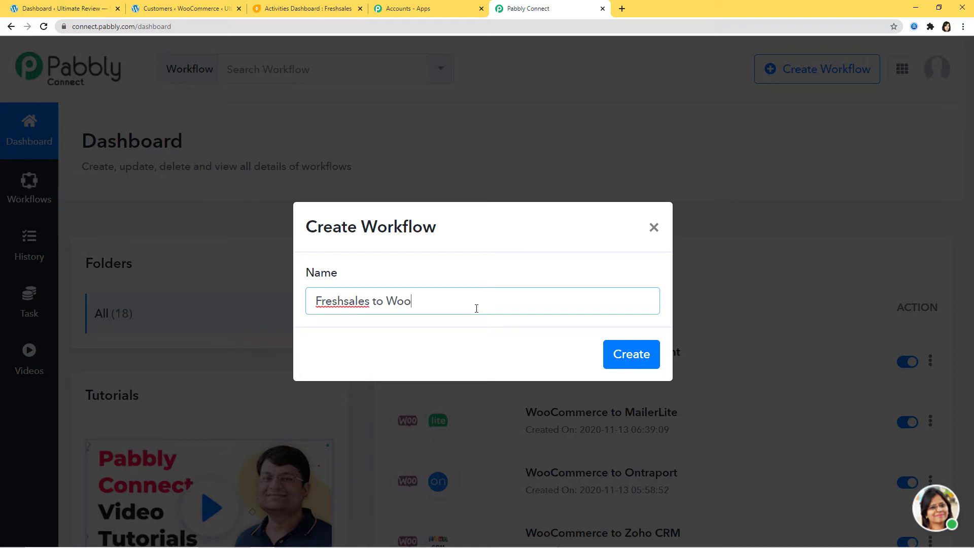
type("ce")
left_click(631, 354)
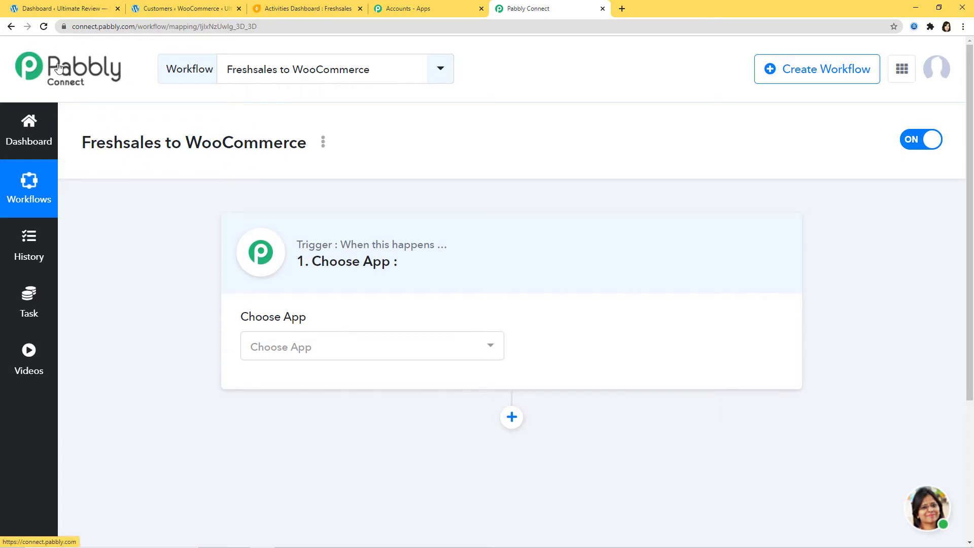
Set the trigger app to Freshsales with the New Lead method.
left_click(316, 352)
type("freshs")
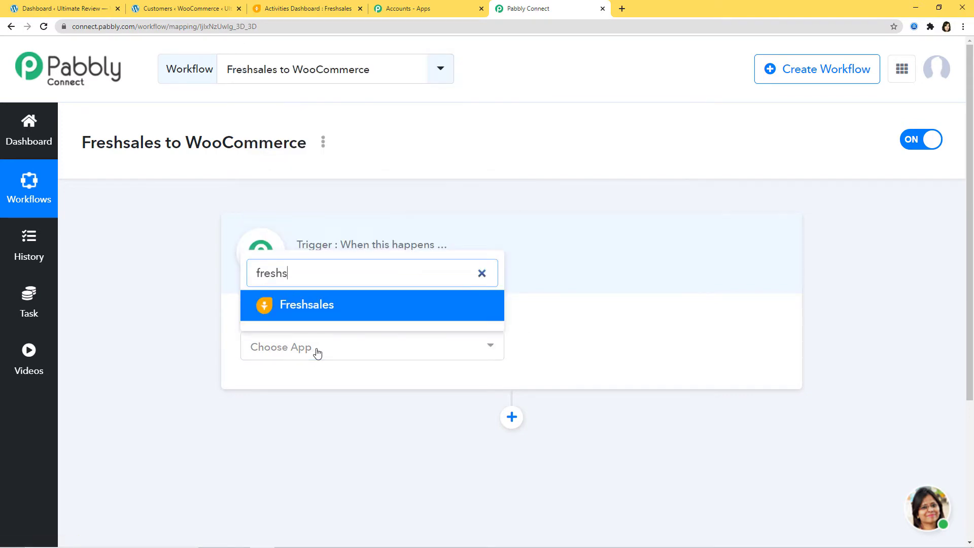
left_click(327, 305)
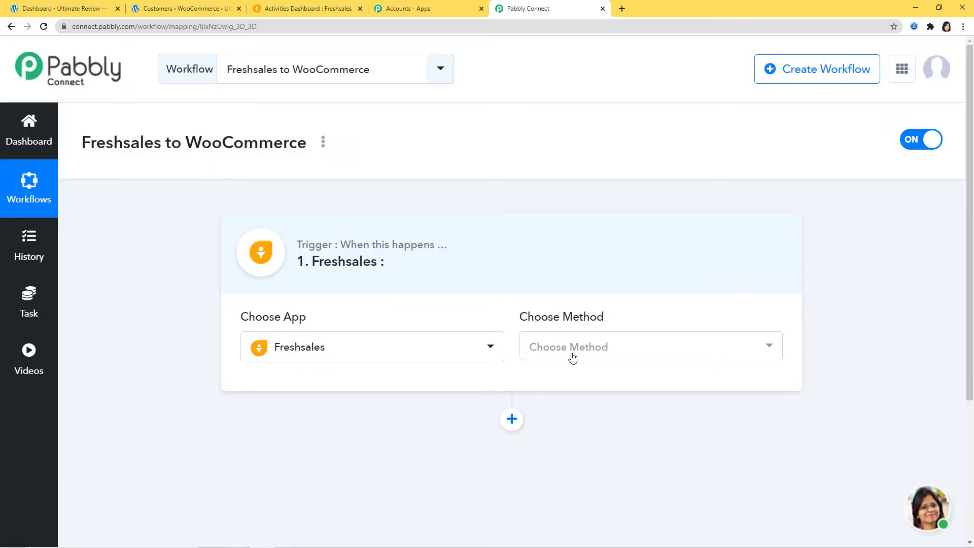
left_click(573, 358)
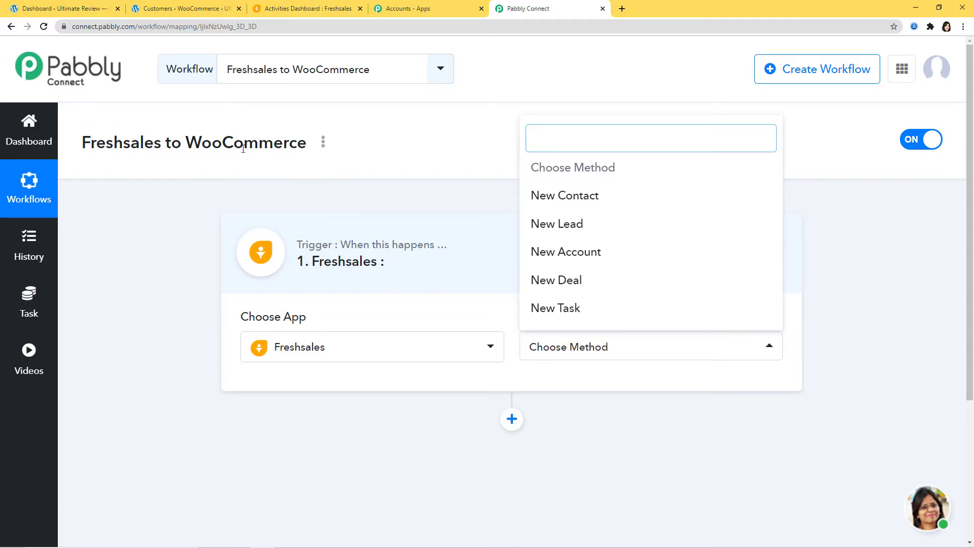
left_click(574, 230)
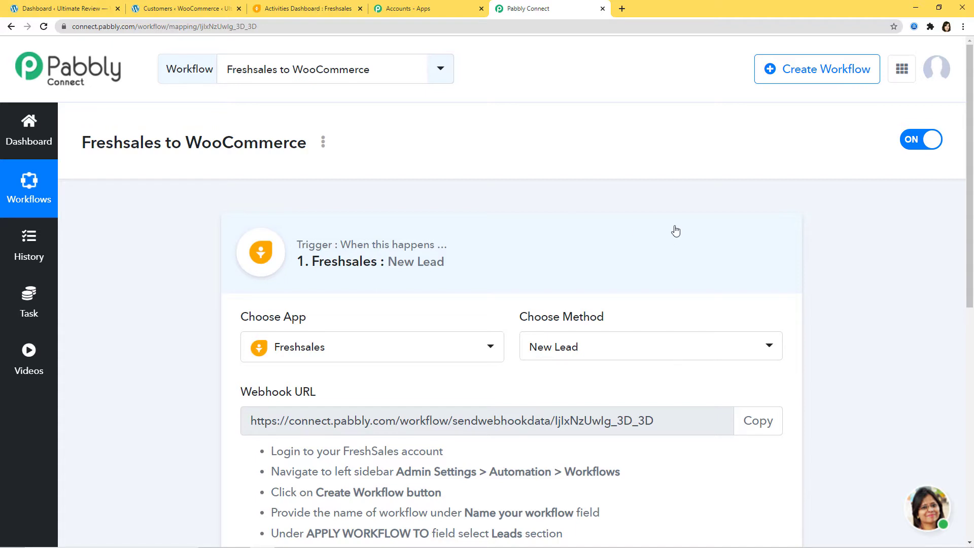
Review the Freshsales trigger events, keeping New Lead, and read the webhook instructions.
left_click(631, 352)
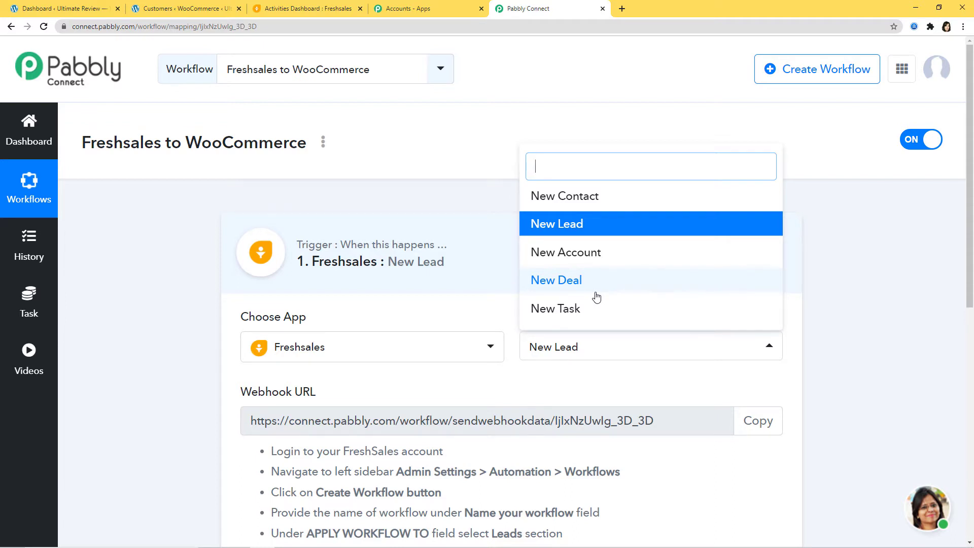
left_click(606, 375)
scroll(605, 373, "down", 1)
scroll(605, 373, "down", 3)
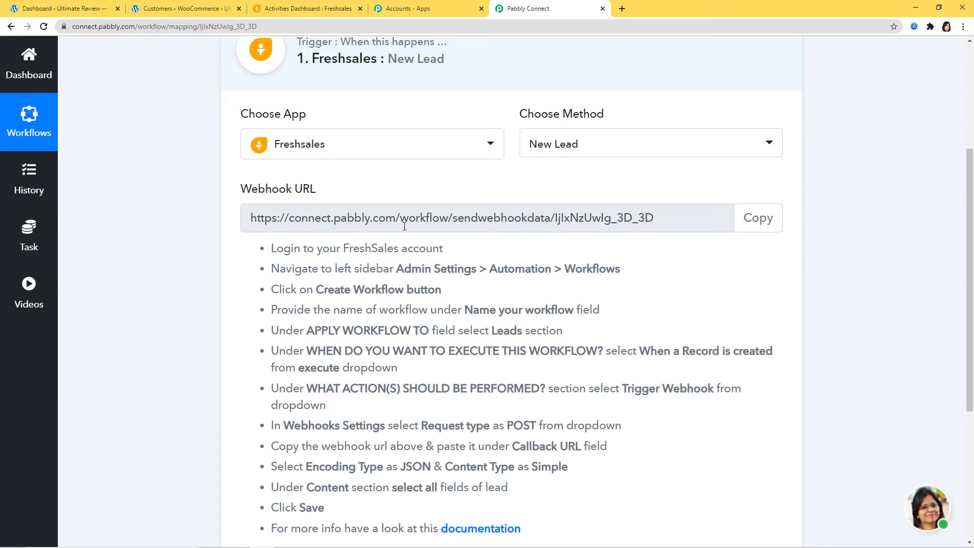
scroll(598, 228, "up", 2)
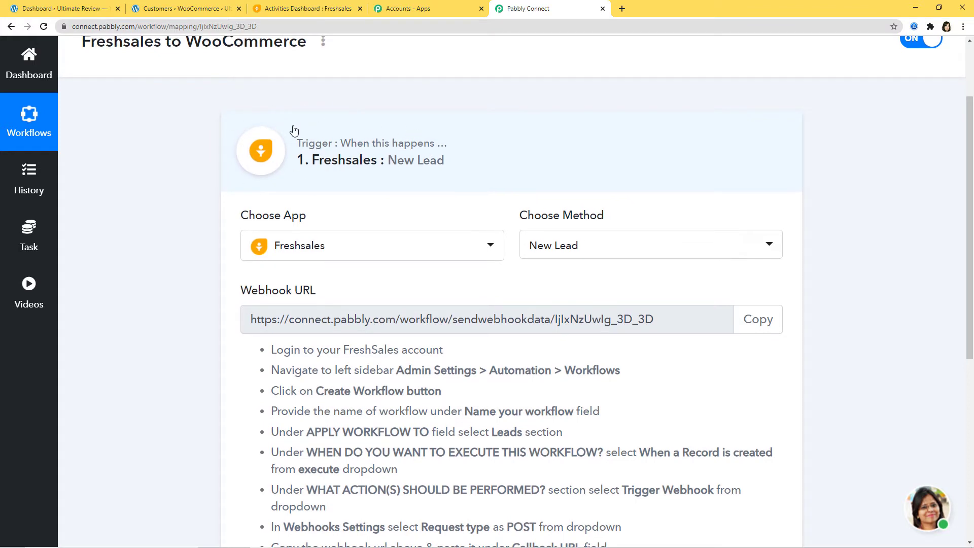
scroll(508, 205, "down", 1)
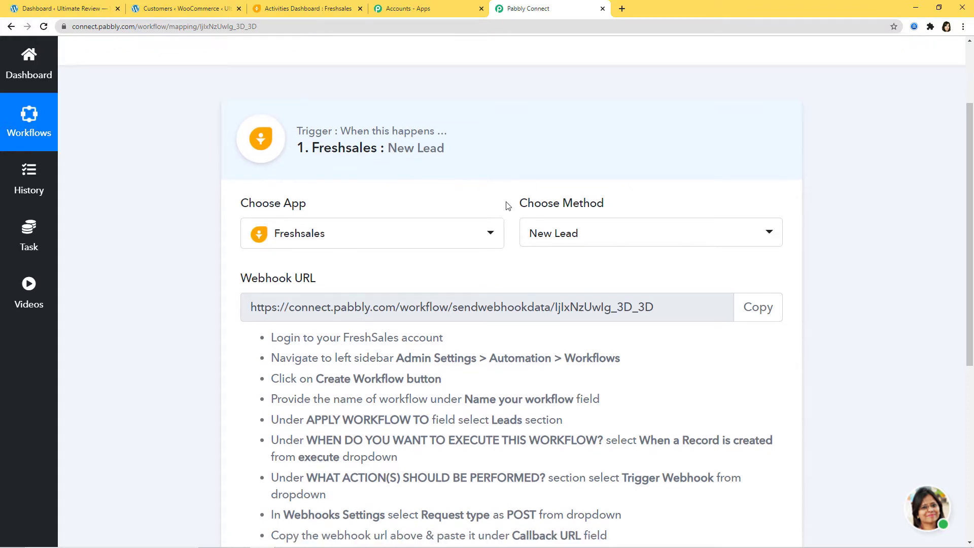
scroll(508, 205, "down", 3)
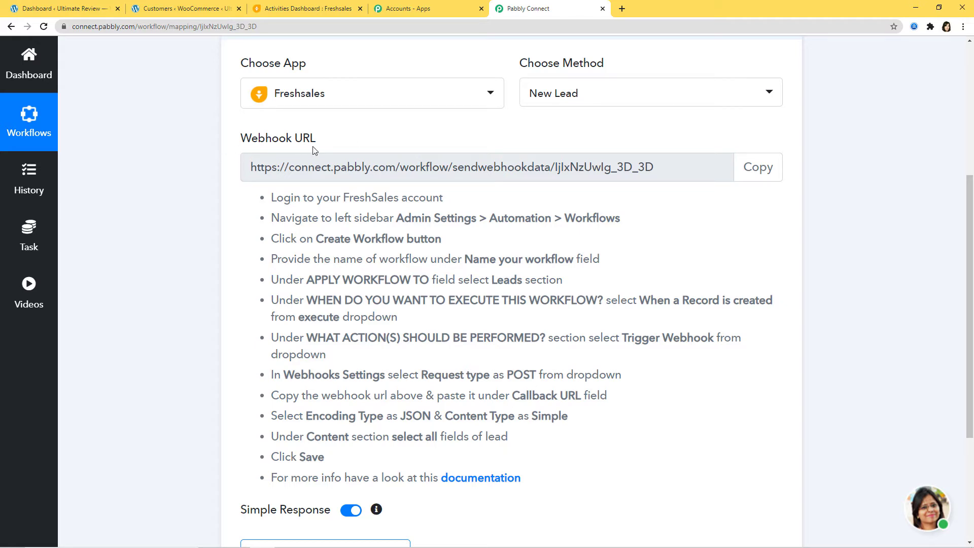
scroll(460, 233, "up", 3)
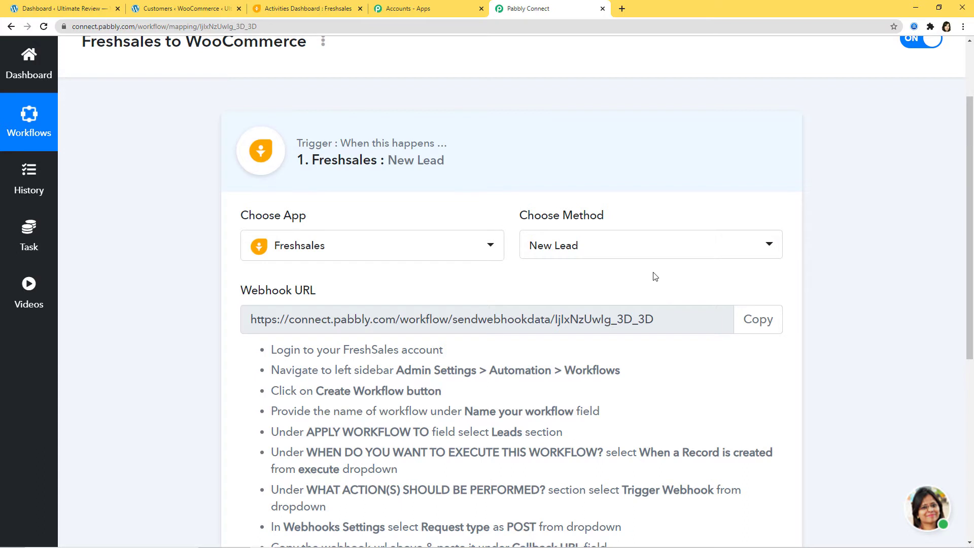
Copy the trigger's webhook URL and switch to the Freshsales tab.
scroll(657, 278, "down", 1)
scroll(658, 278, "down", 2)
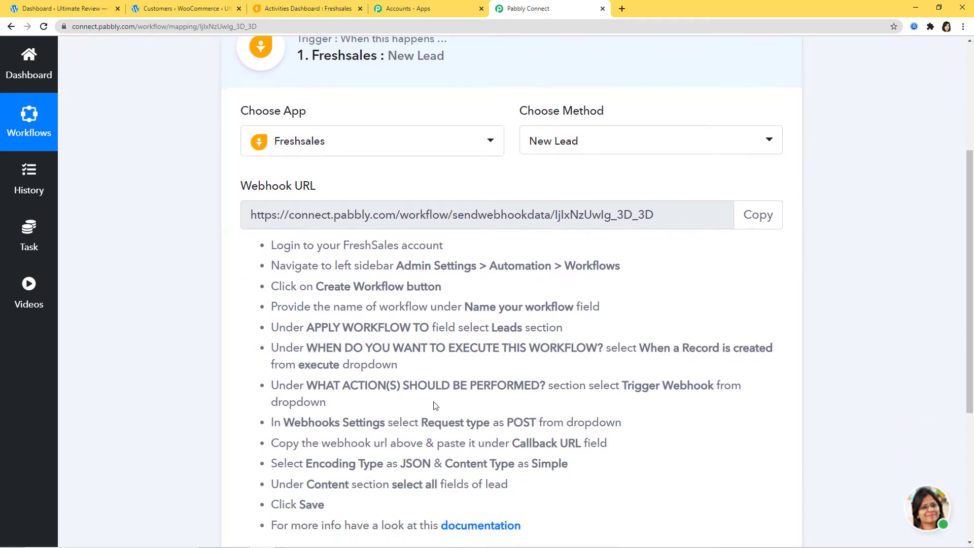
scroll(435, 405, "down", 2)
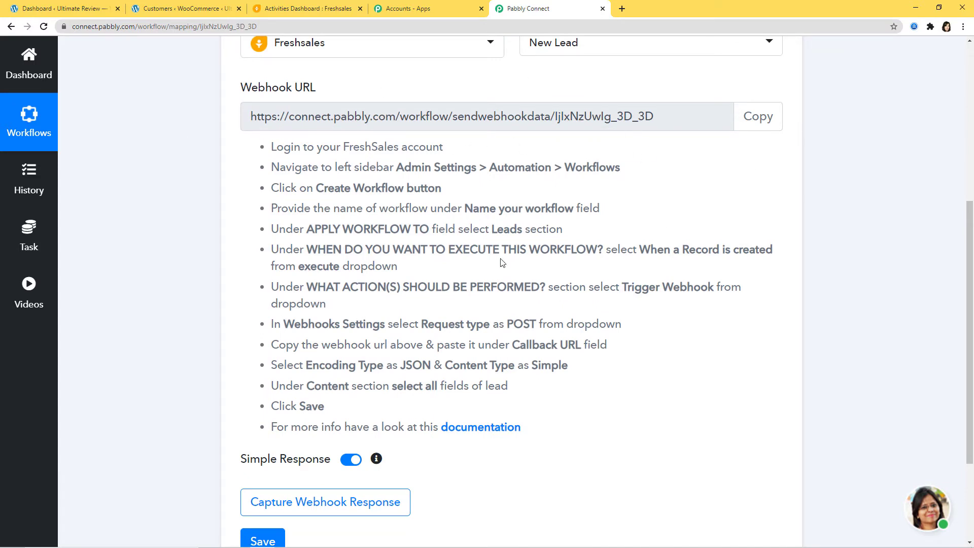
left_click(753, 117)
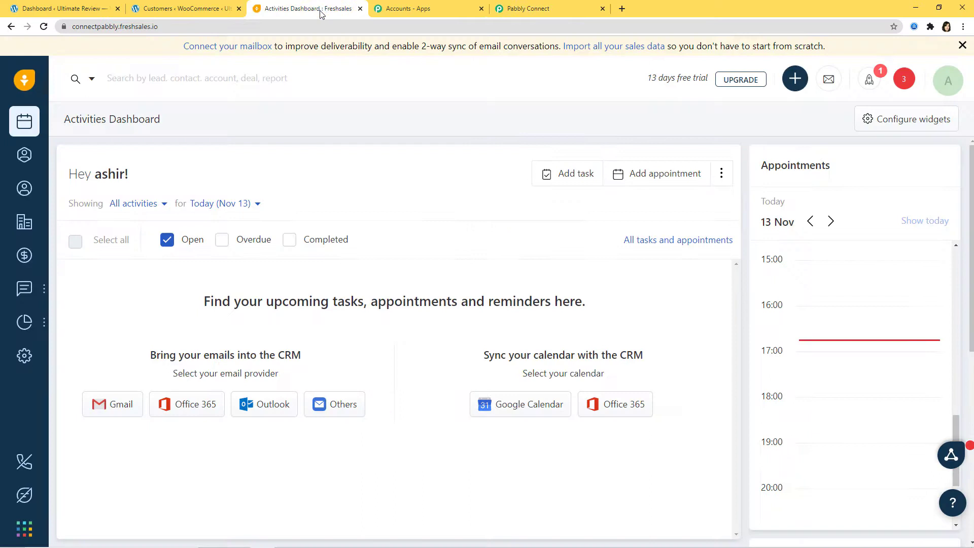
left_click(320, 11)
Go to Admin Settings › Automation › Workflows and start a new Freshsales workflow.
left_click(26, 356)
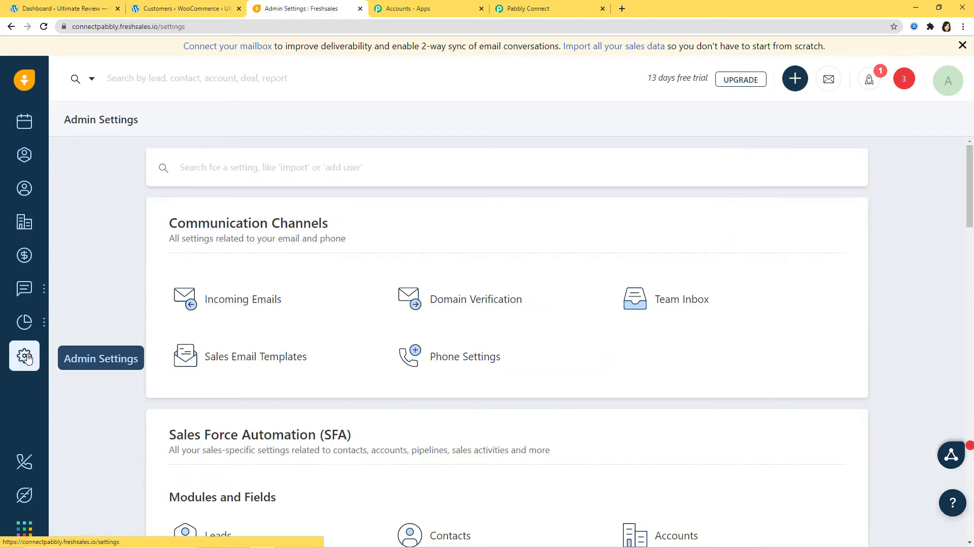
scroll(319, 327, "down", 7)
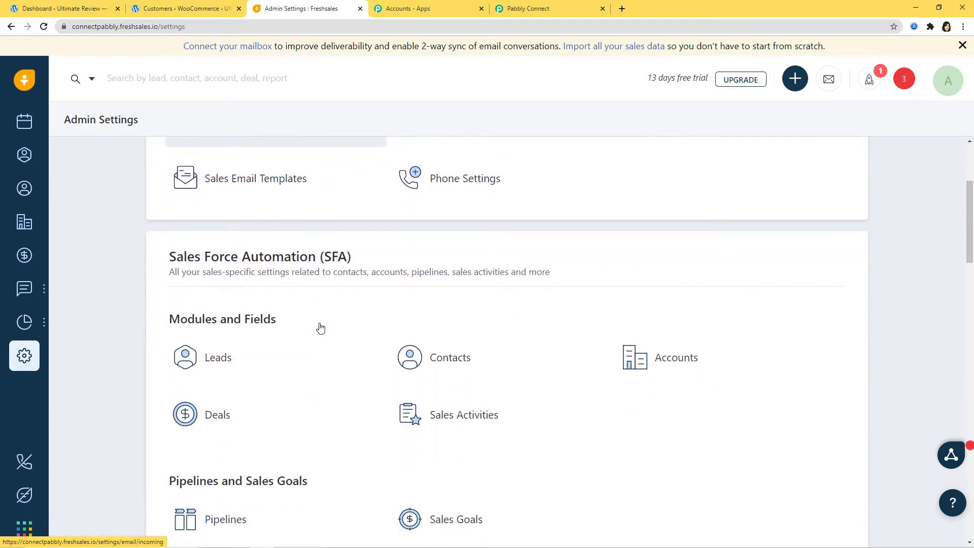
scroll(319, 327, "down", 3)
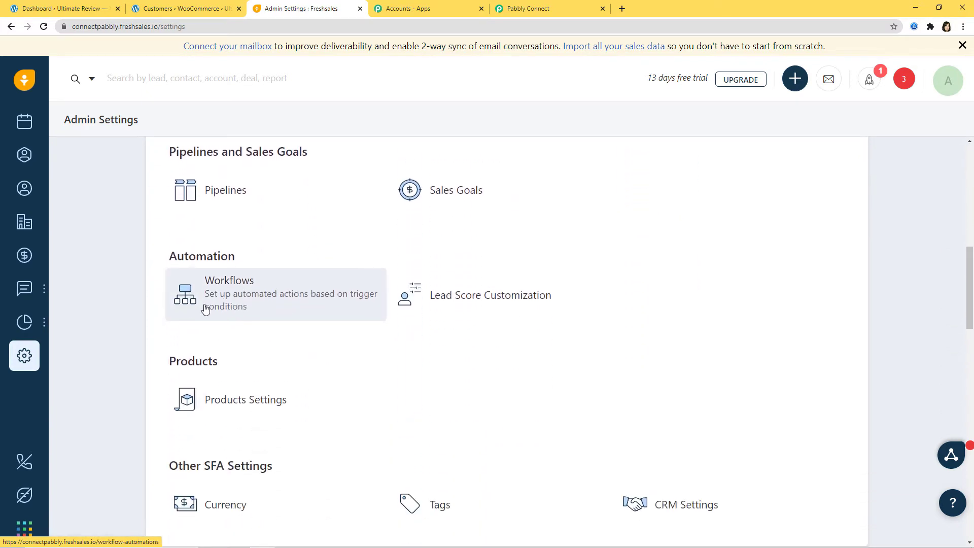
left_click(256, 307)
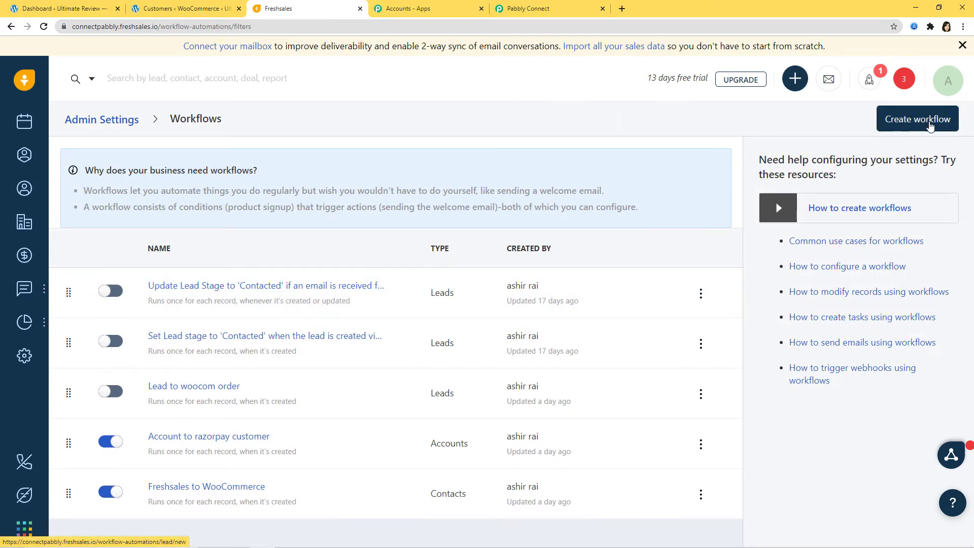
left_click(921, 126)
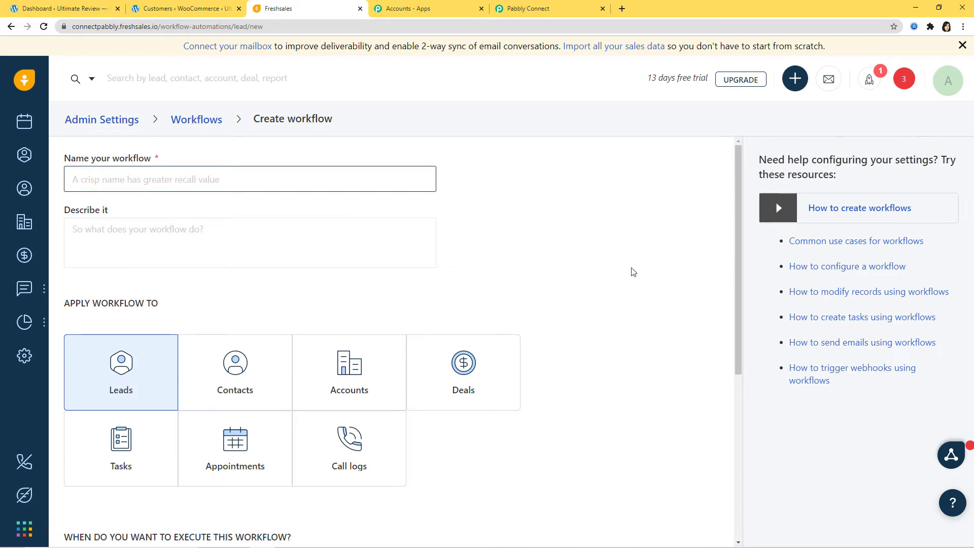
Name the Freshsales workflow 'Freshsales to WooCommerce', accepting the autofill suggestion.
scroll(507, 214, "down", 1)
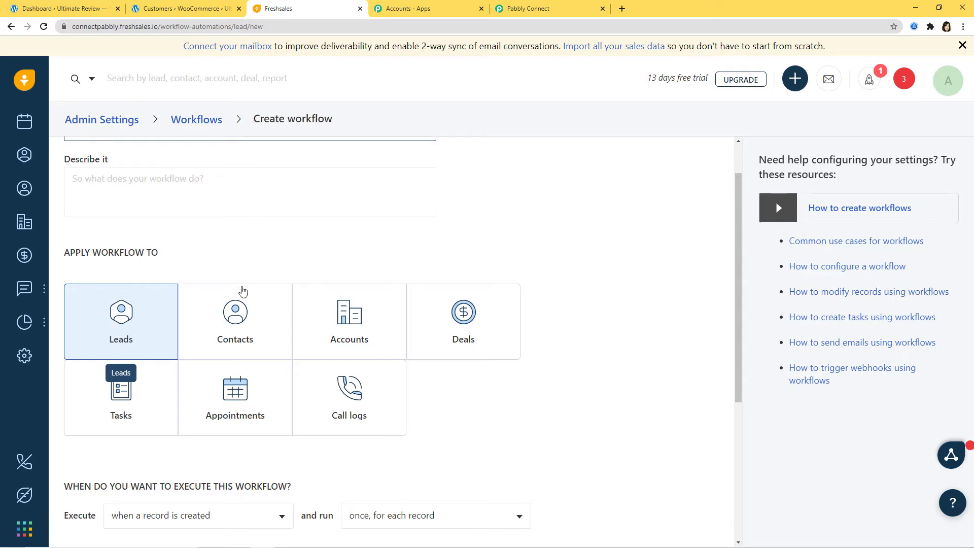
scroll(556, 207, "up", 1)
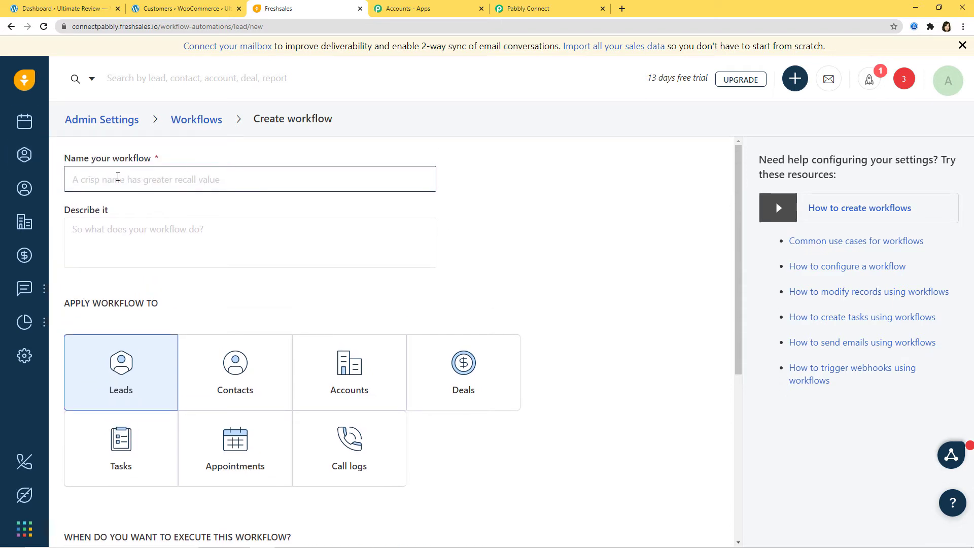
left_click(116, 179)
left_click(116, 179)
type("Freshsales ")
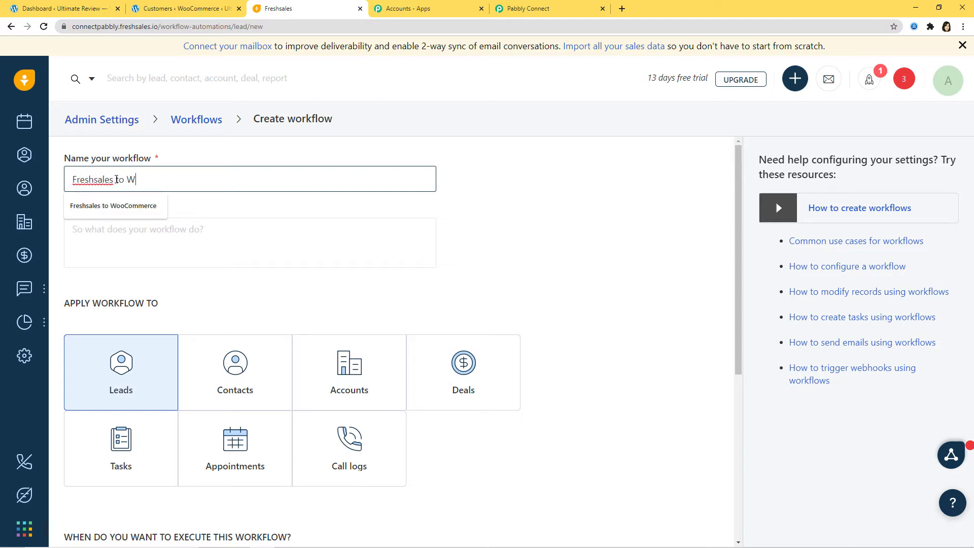
type("to W")
key("Down")
key("Return")
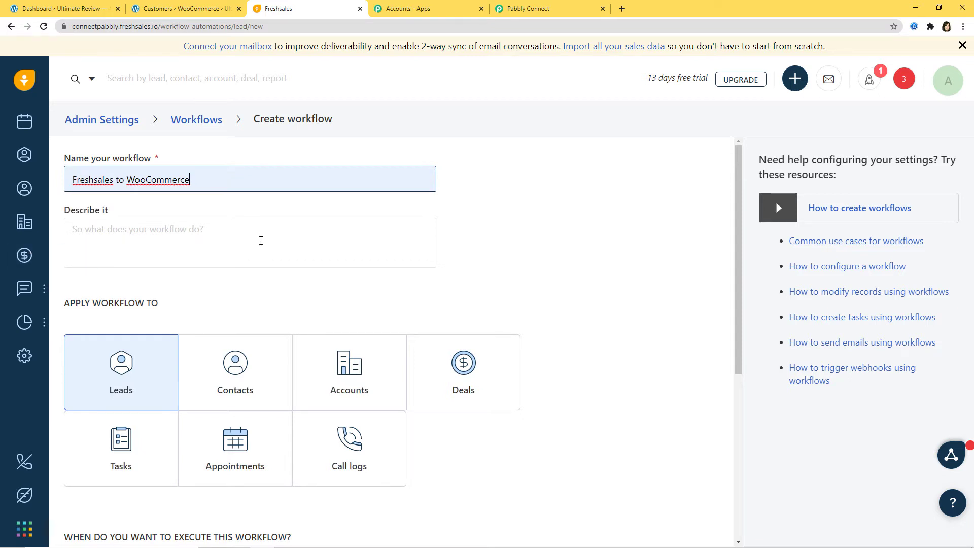
scroll(592, 232, "down", 2)
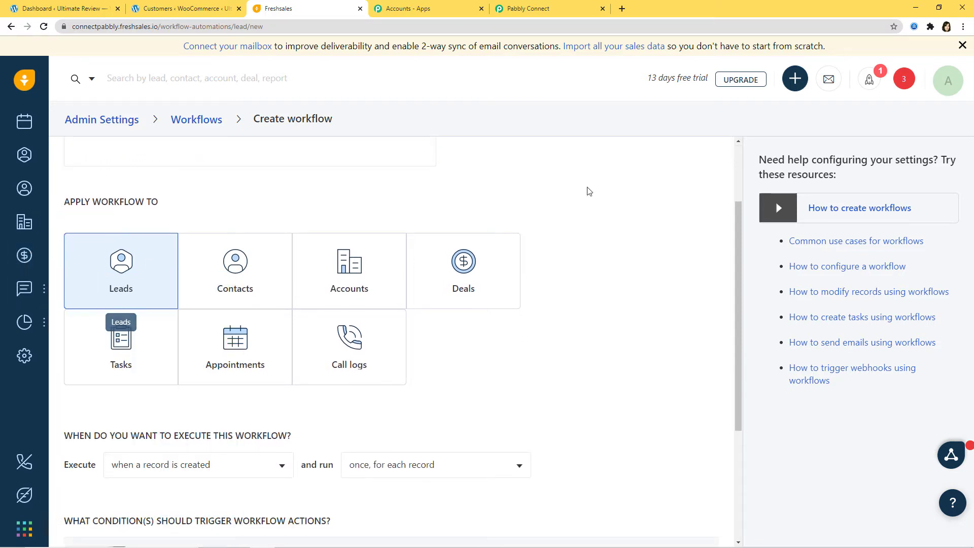
scroll(587, 218, "down", 4)
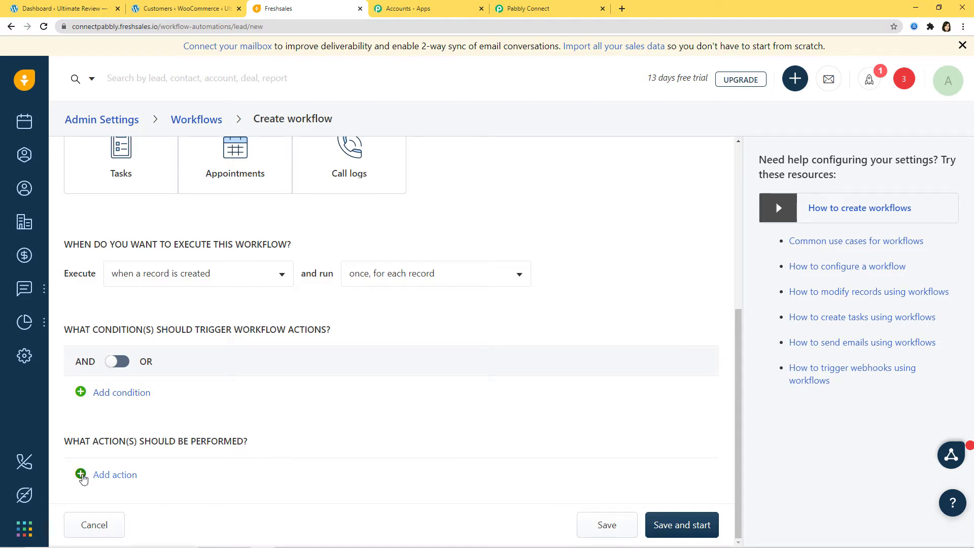
Add a Trigger Webhook action with the pasted Pabbly Connect webhook URL as callback.
left_click(81, 474)
scroll(264, 459, "down", 1)
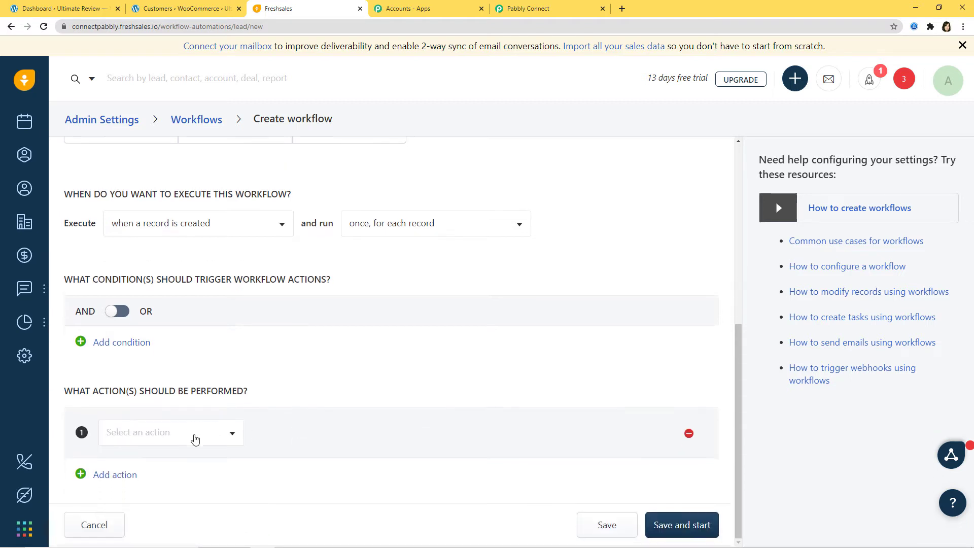
left_click(193, 437)
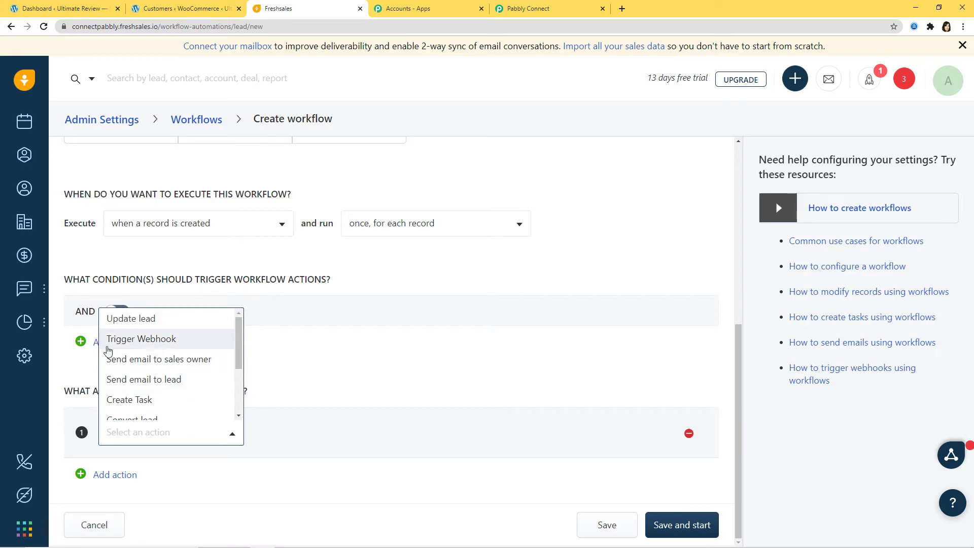
left_click(156, 341)
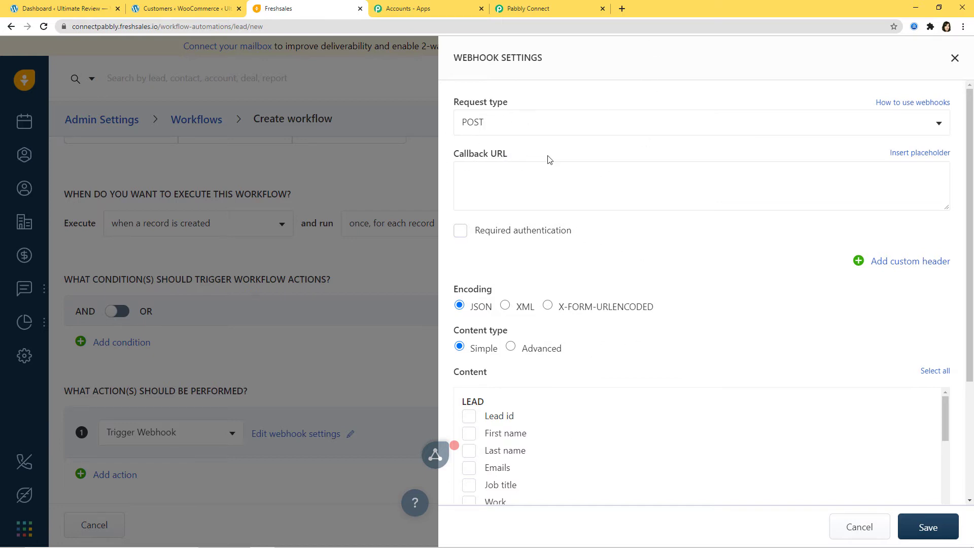
left_click(475, 171)
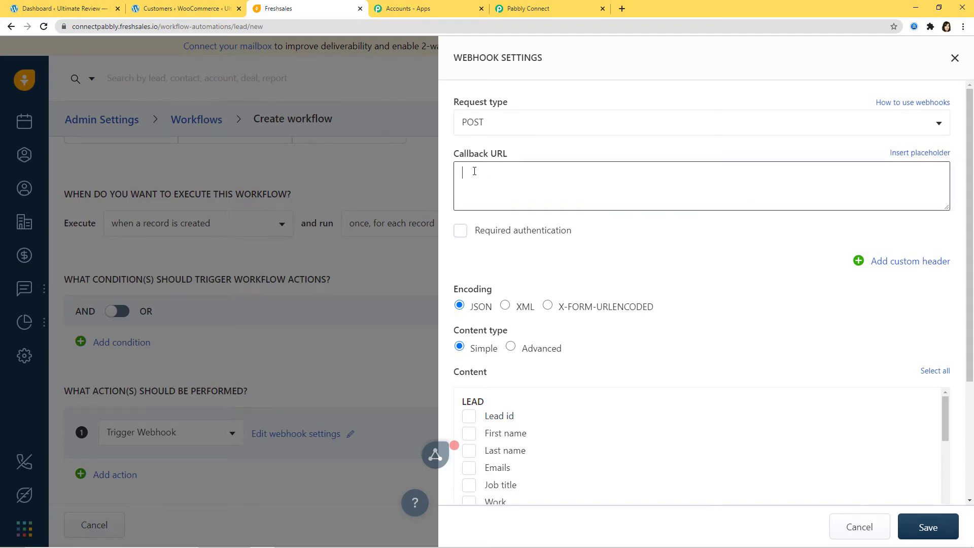
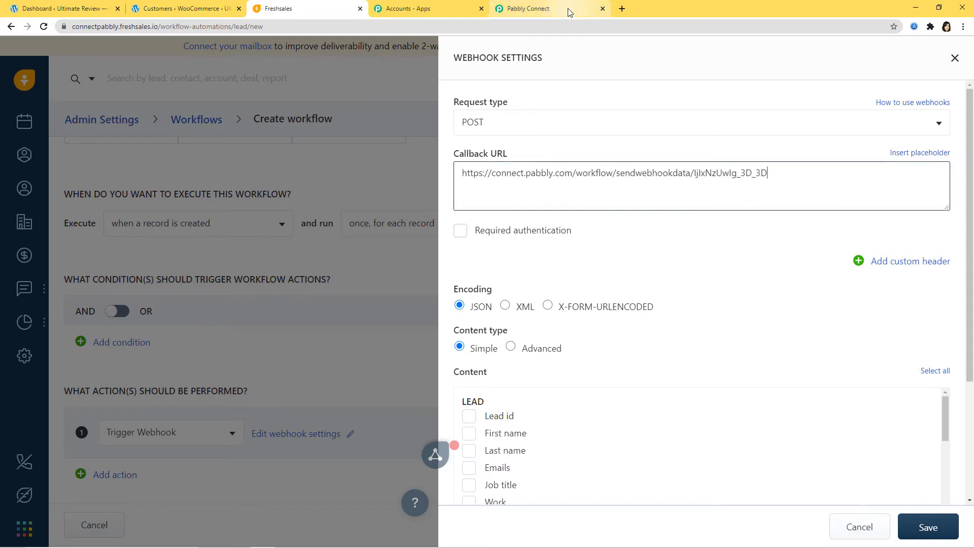
left_click(548, 8)
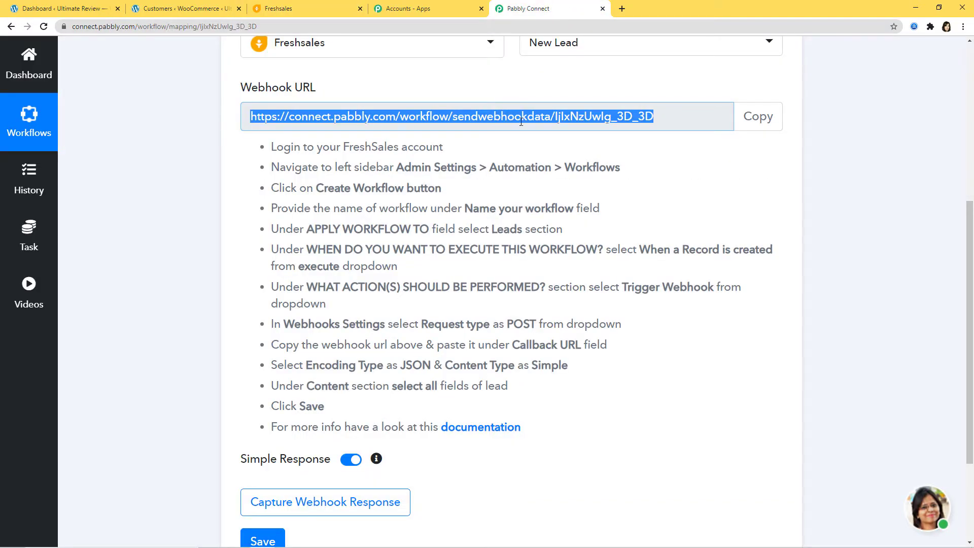
left_click(305, 8)
scroll(583, 285, "down", 3)
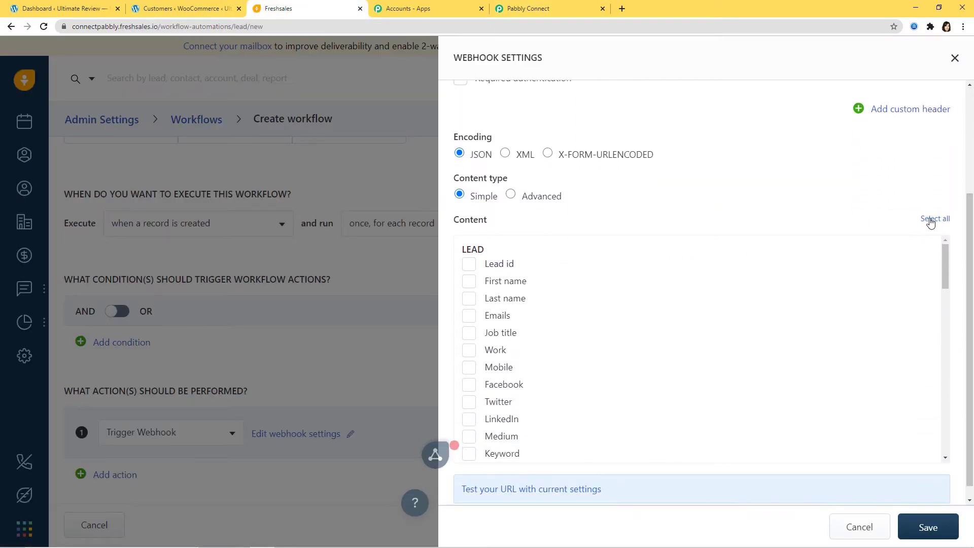
Select all lead fields as webhook content, save the webhook, then save and start the workflow.
left_click(933, 222)
scroll(835, 304, "down", 3)
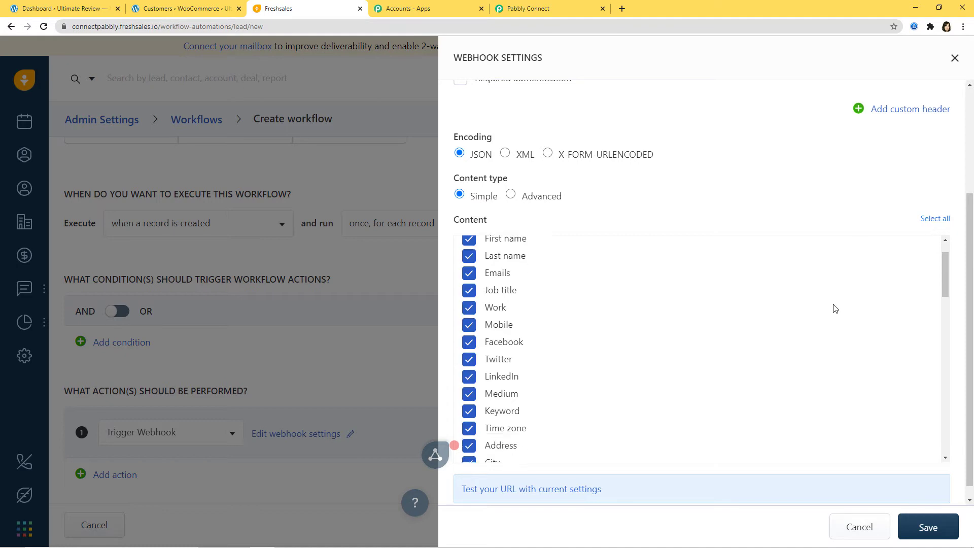
scroll(831, 411, "down", 1)
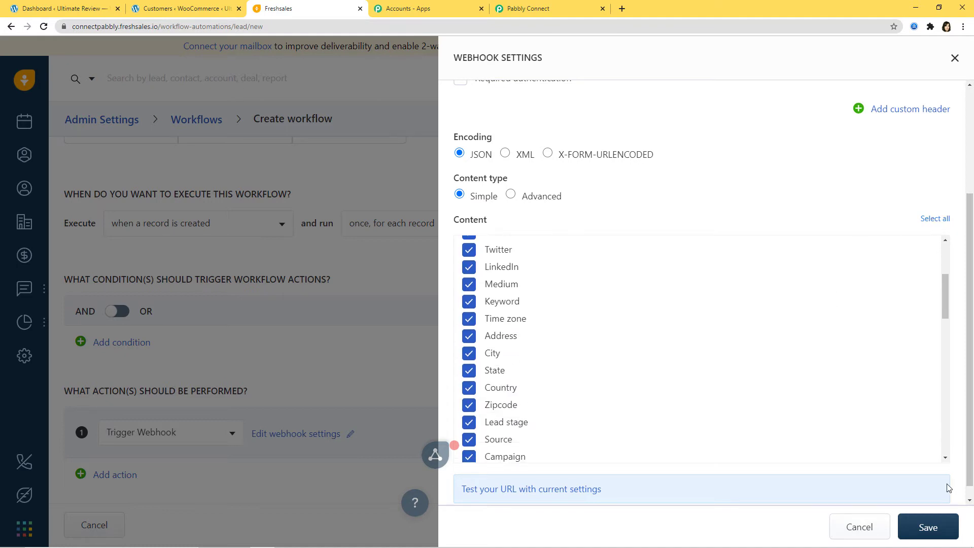
left_click(928, 527)
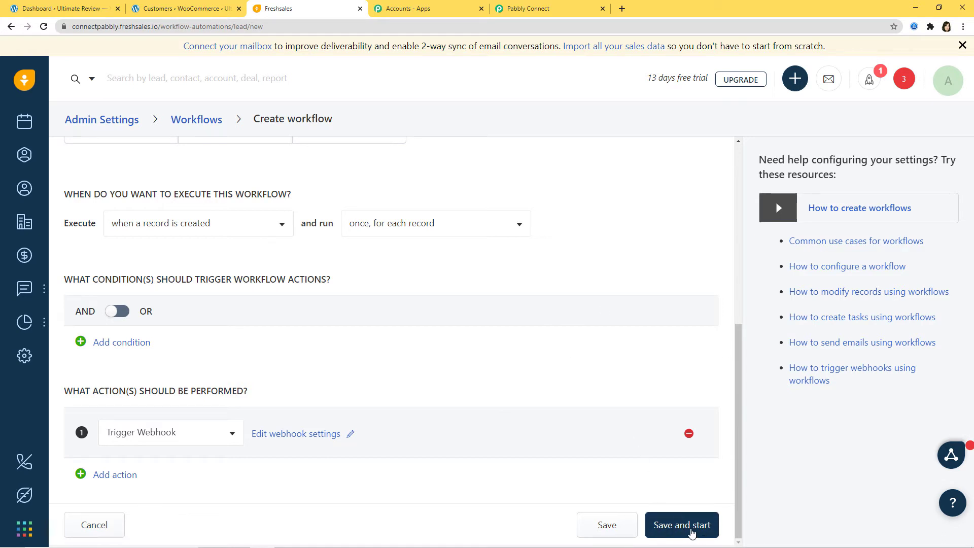
left_click(671, 530)
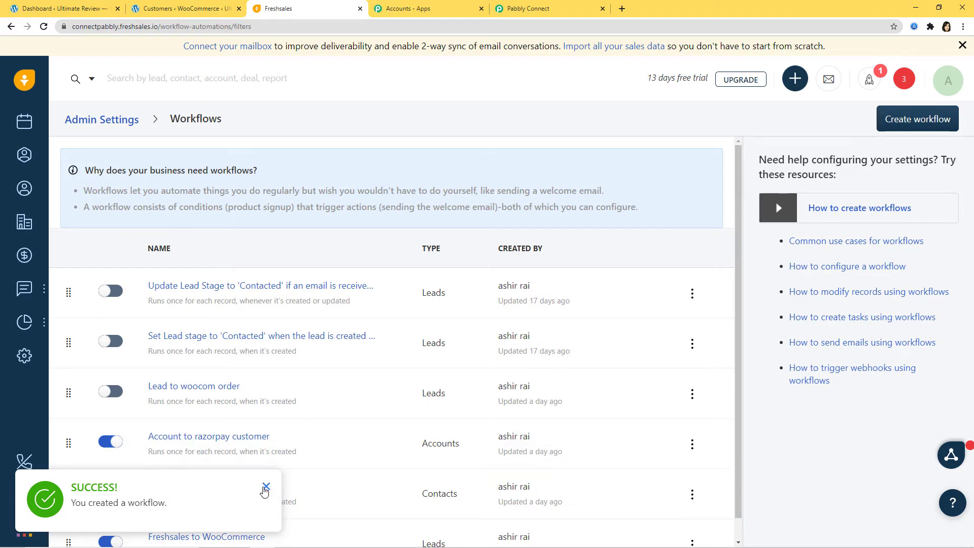
left_click(266, 486)
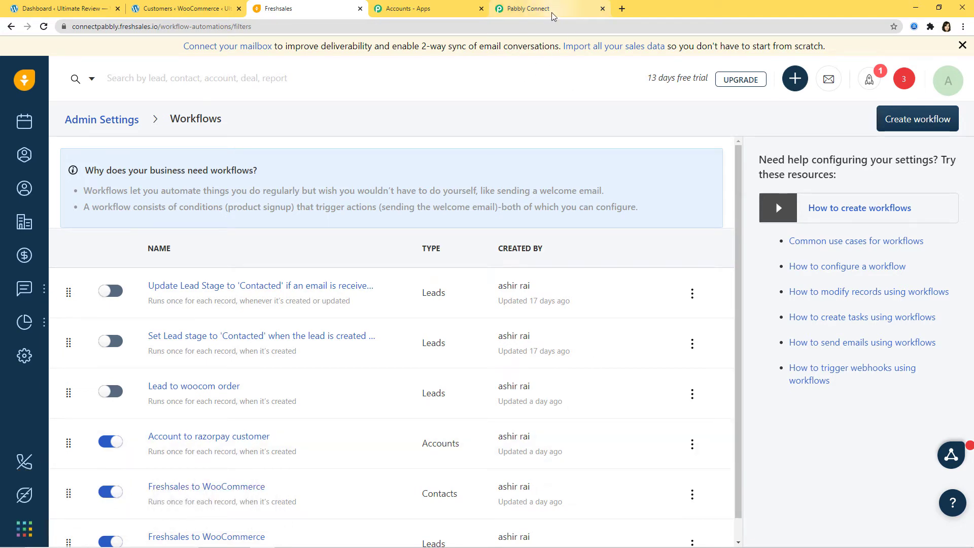
Start Capture Webhook Response in Pabbly Connect, then return to the Freshsales tab.
left_click(554, 12)
scroll(669, 339, "down", 2)
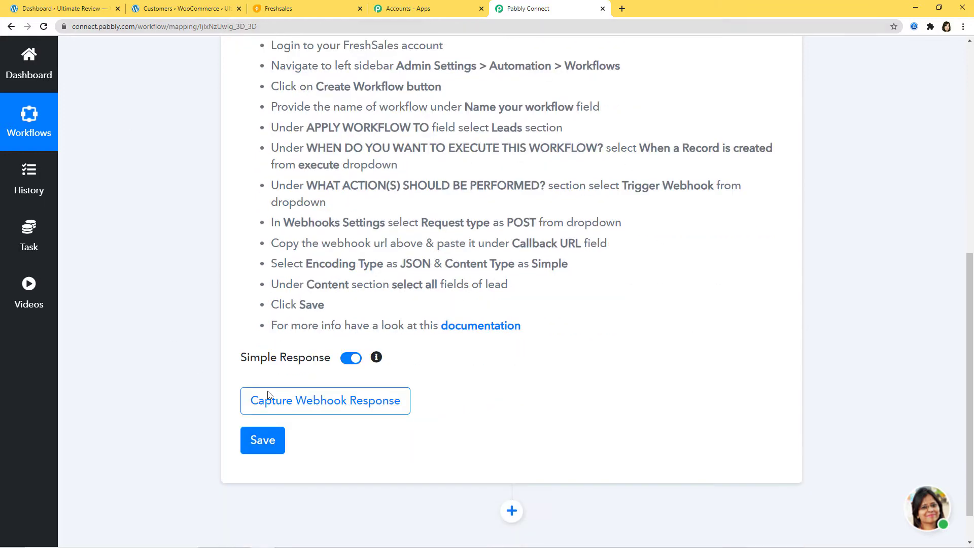
left_click(322, 408)
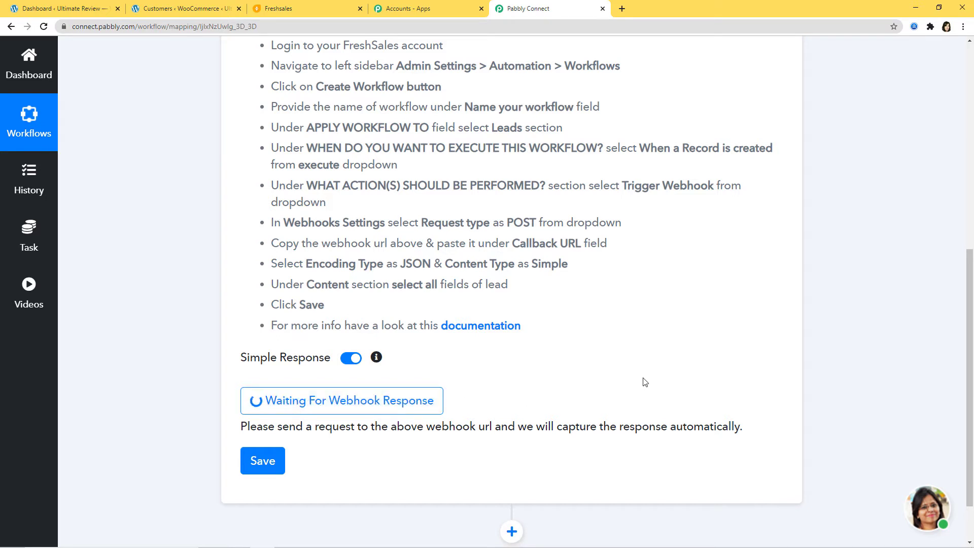
left_click(305, 8)
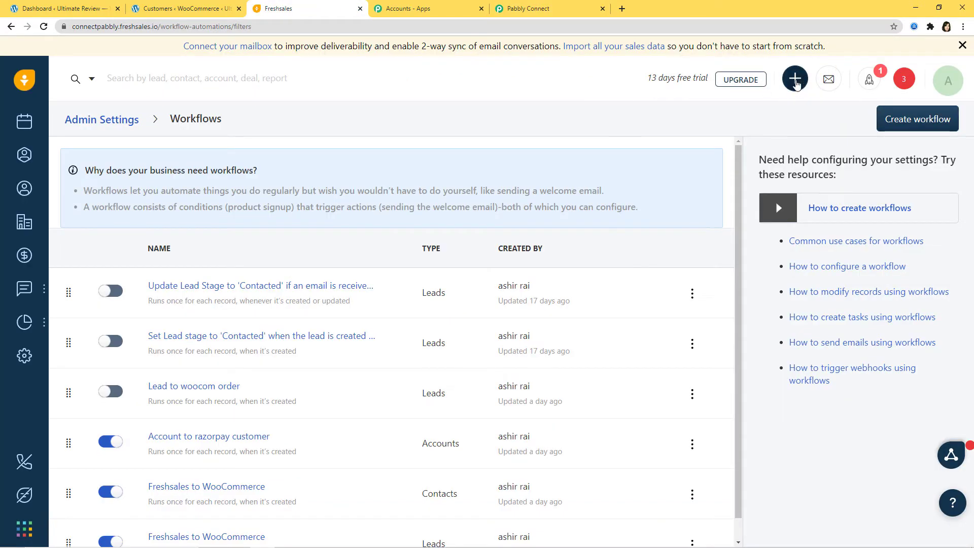
Start a new lead and fill in its first name, last name and company Hero.
left_click(796, 83)
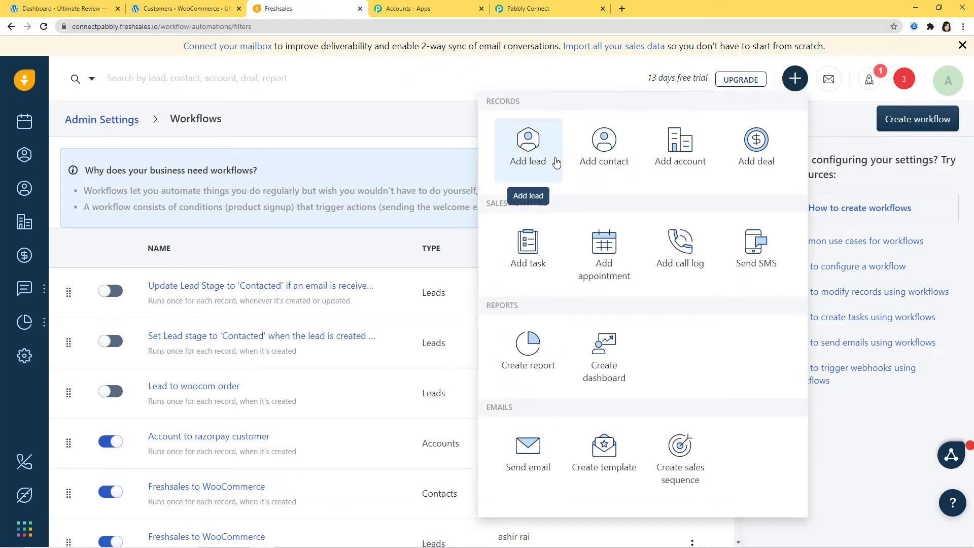
left_click(529, 154)
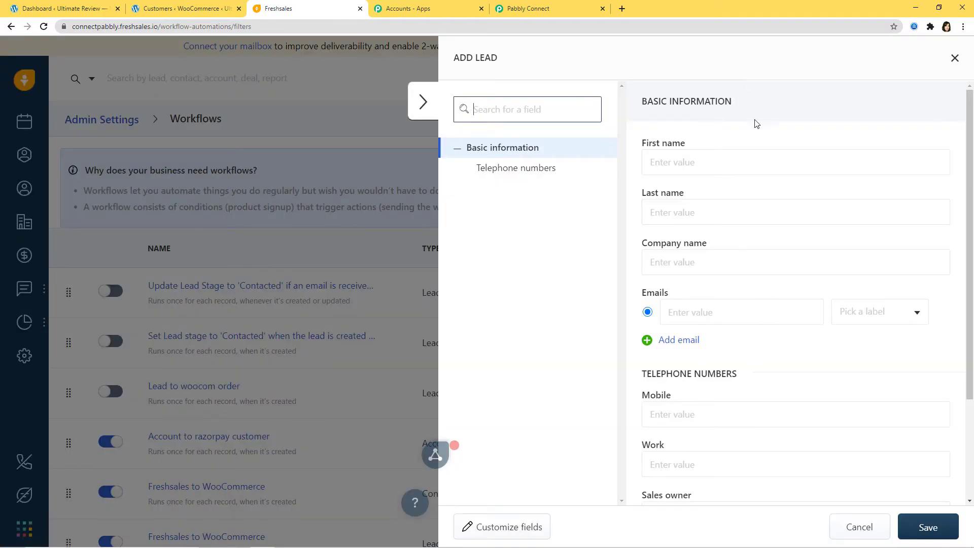
left_click(668, 166)
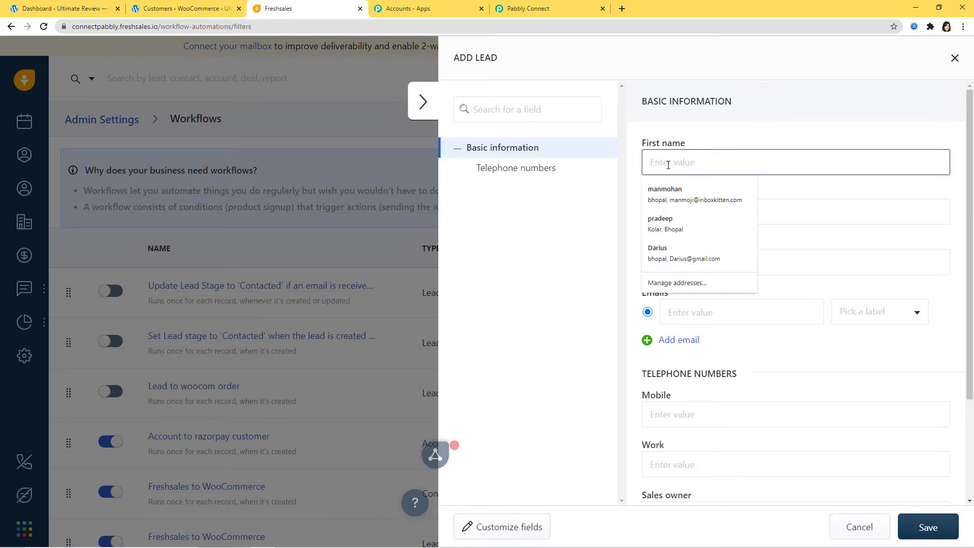
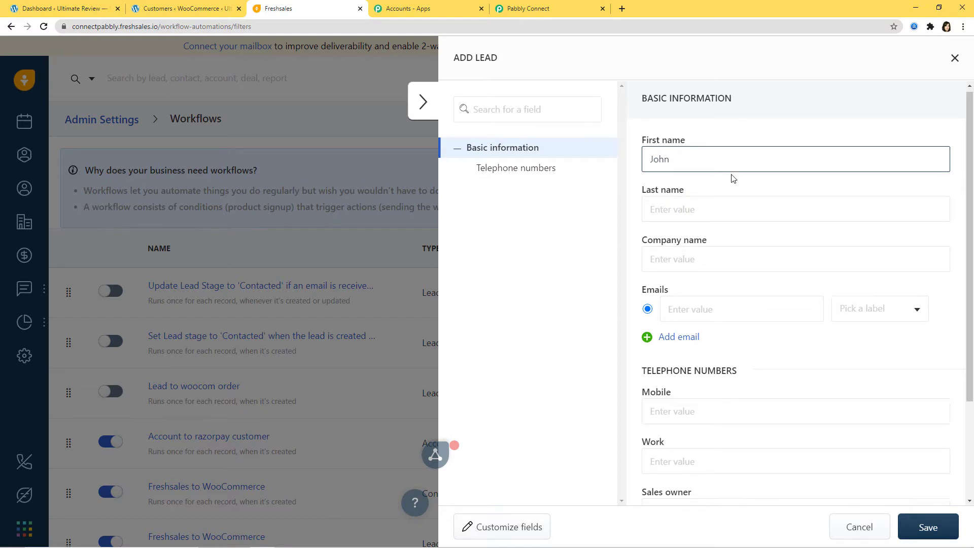
scroll(730, 178, "down", 1)
left_click(679, 154)
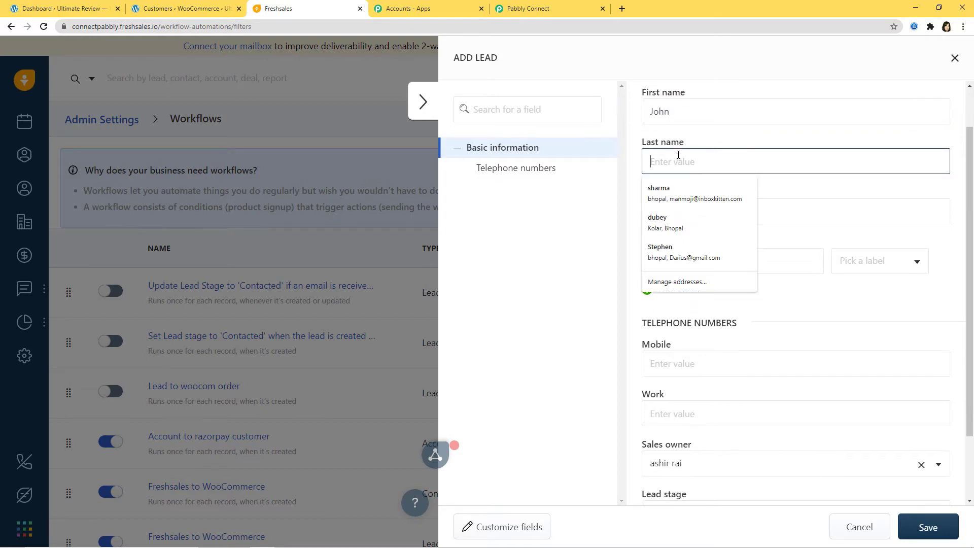
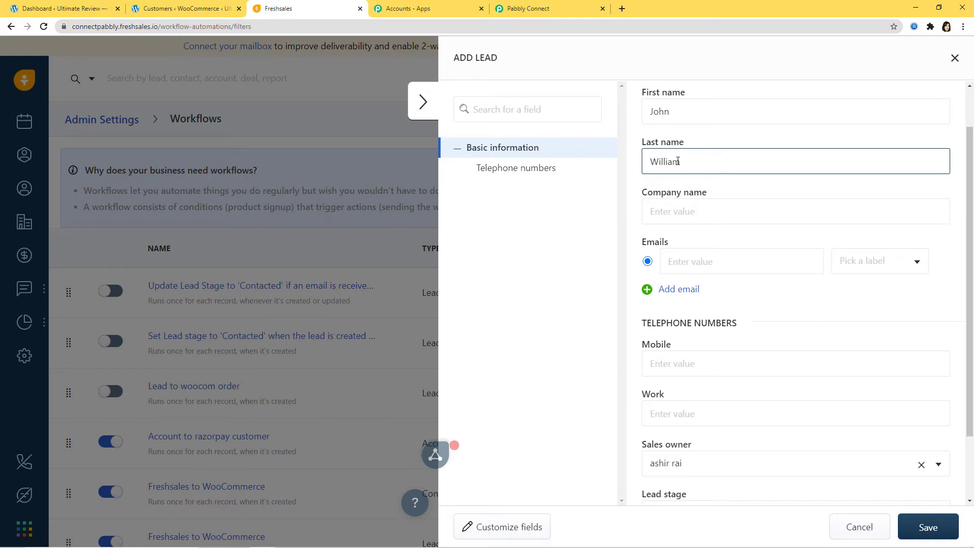
left_click(674, 209)
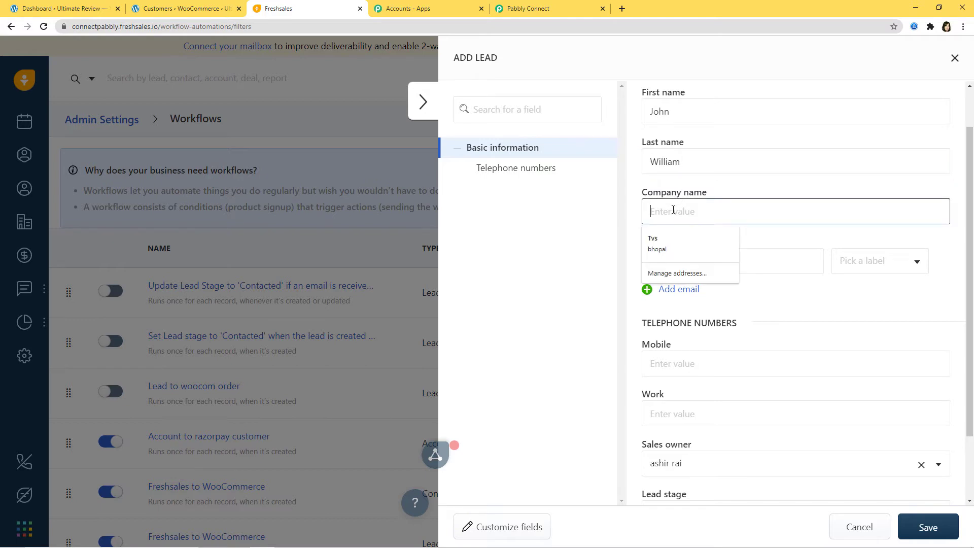
type("Hero")
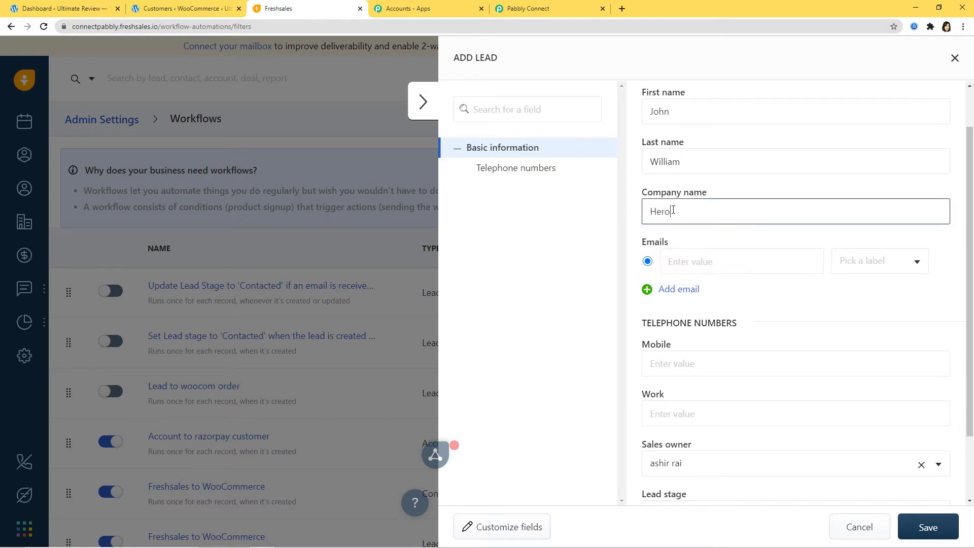
scroll(675, 213, "up", 1)
Enter the lead's e-mail and mobile number, set status to Subscribed, and save.
left_click(710, 313)
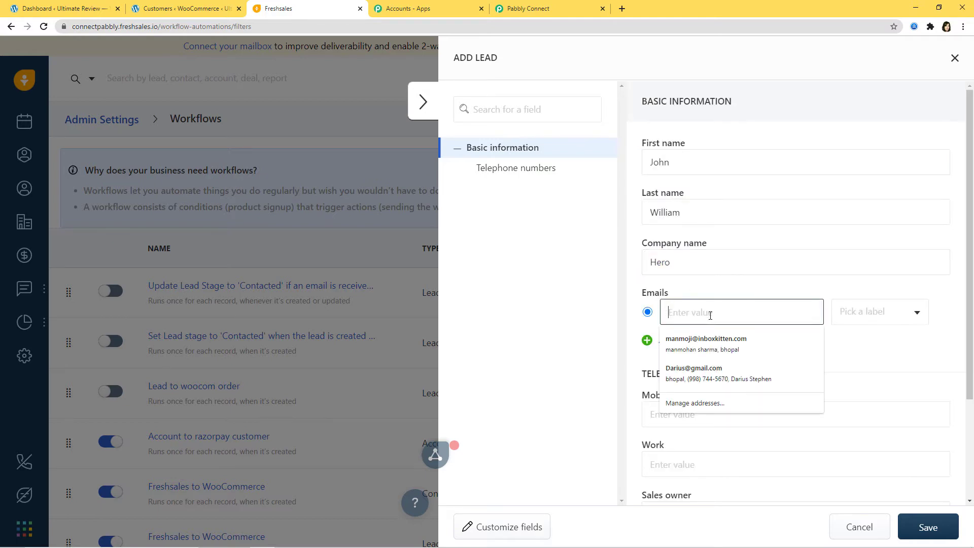
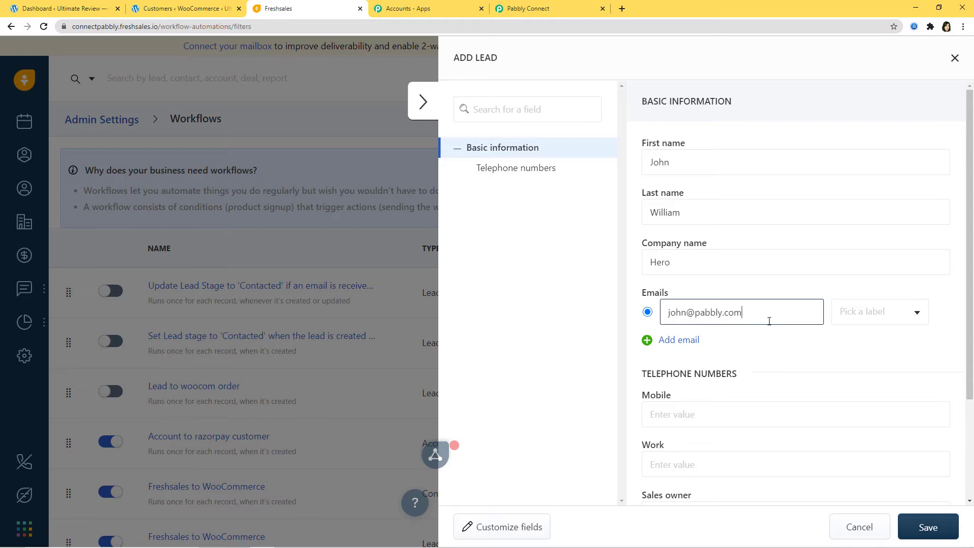
scroll(650, 287, "down", 2)
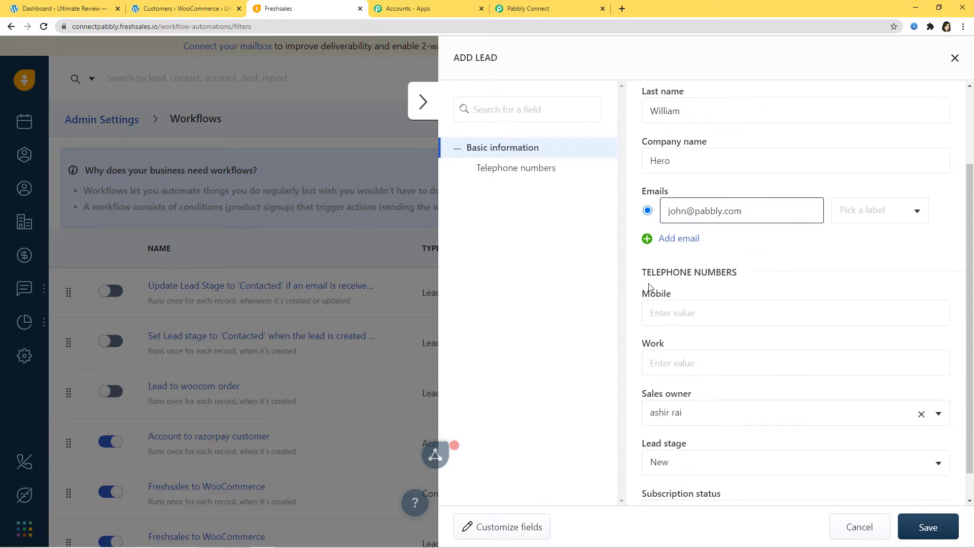
left_click(676, 315)
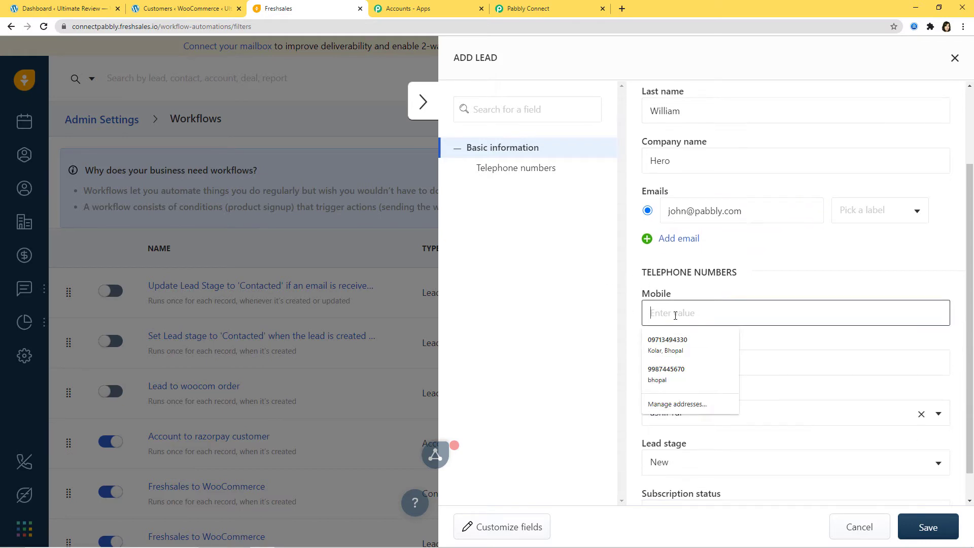
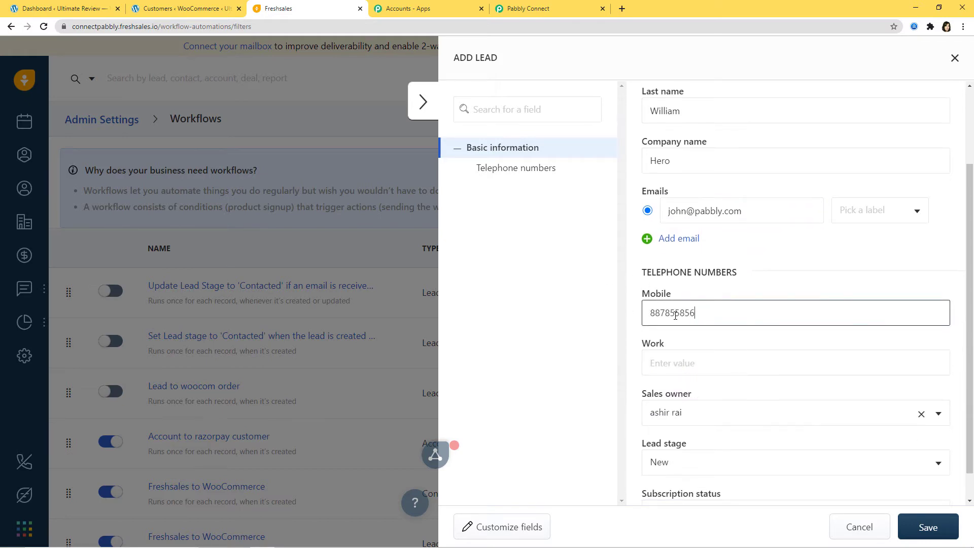
scroll(680, 320, "down", 1)
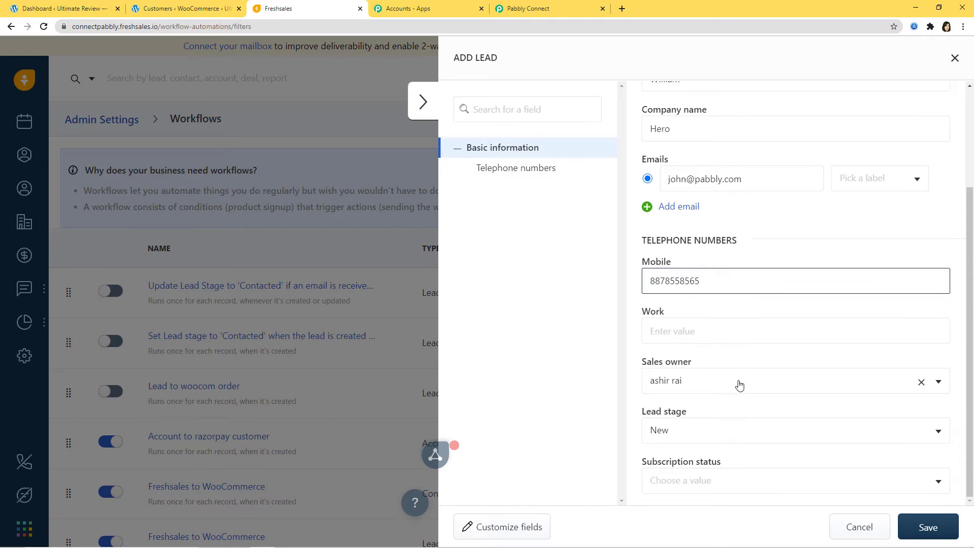
left_click(830, 494)
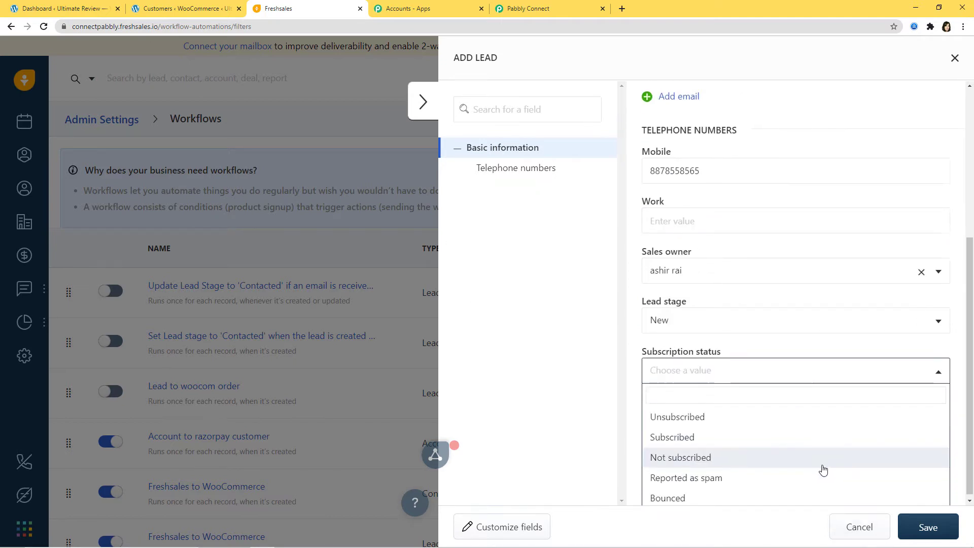
left_click(677, 440)
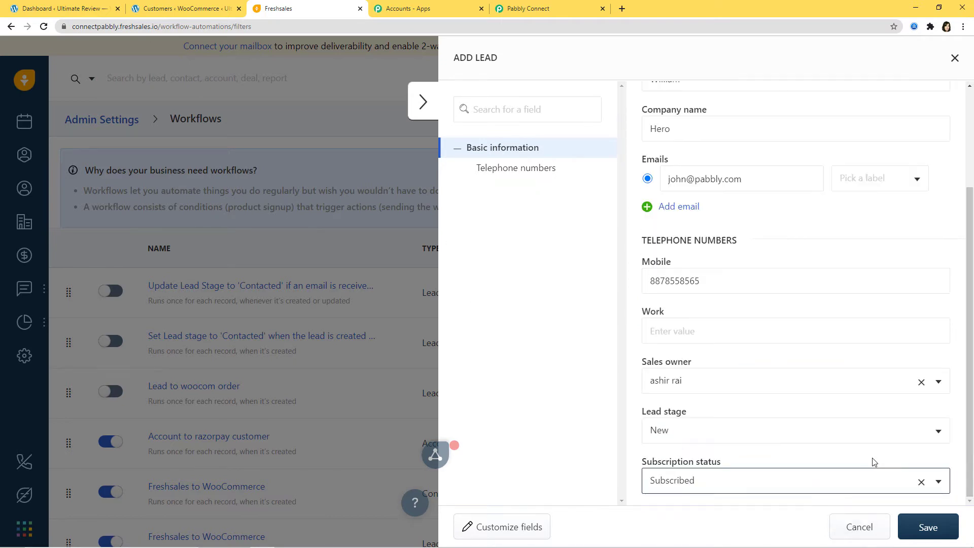
left_click(930, 528)
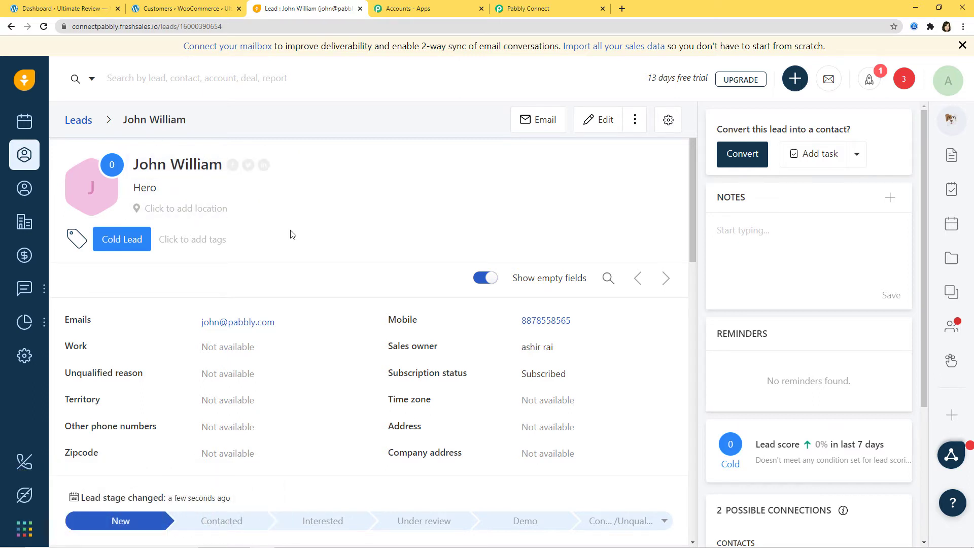
Save the Freshsales webhook trigger with its captured test lead data, then add a step below it.
left_click(547, 9)
scroll(591, 246, "down", 1)
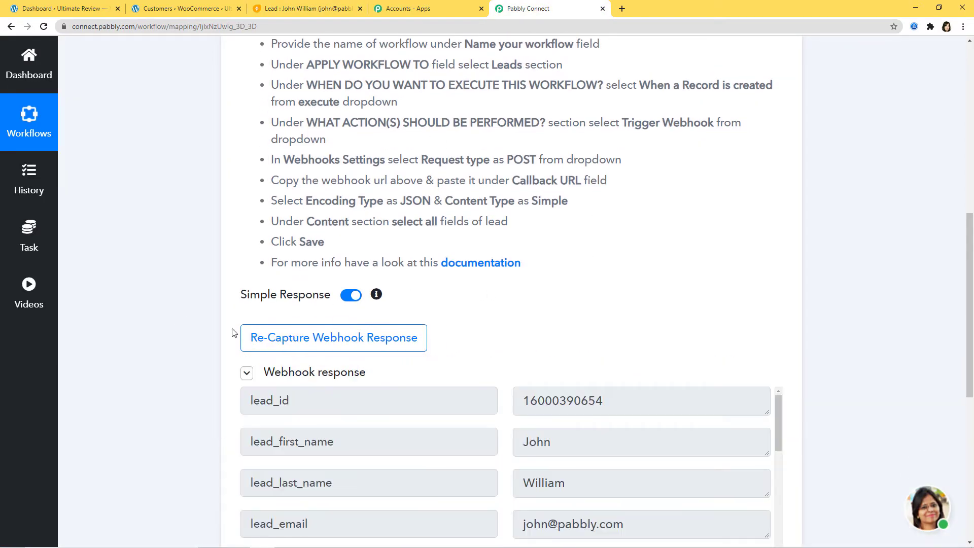
scroll(559, 315, "down", 2)
scroll(822, 246, "down", 3)
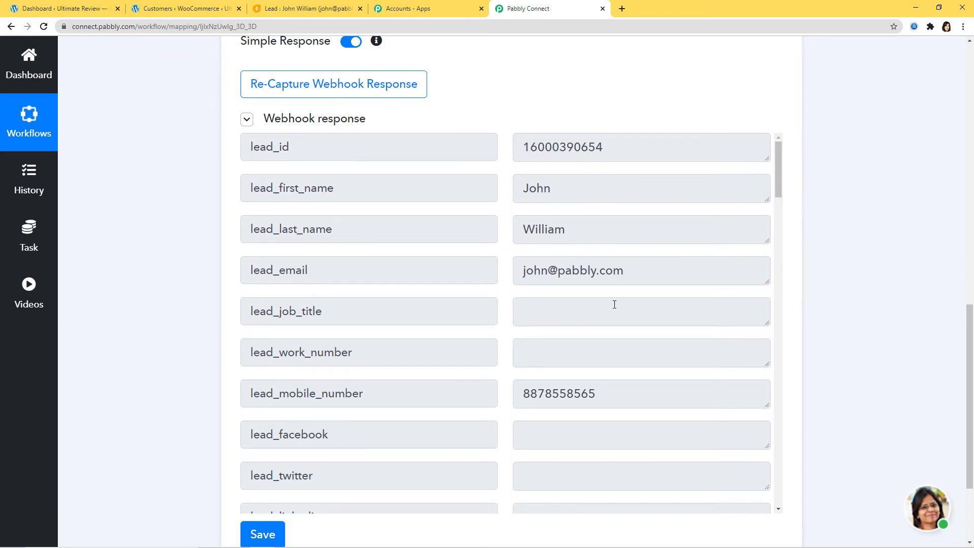
scroll(889, 283, "down", 3)
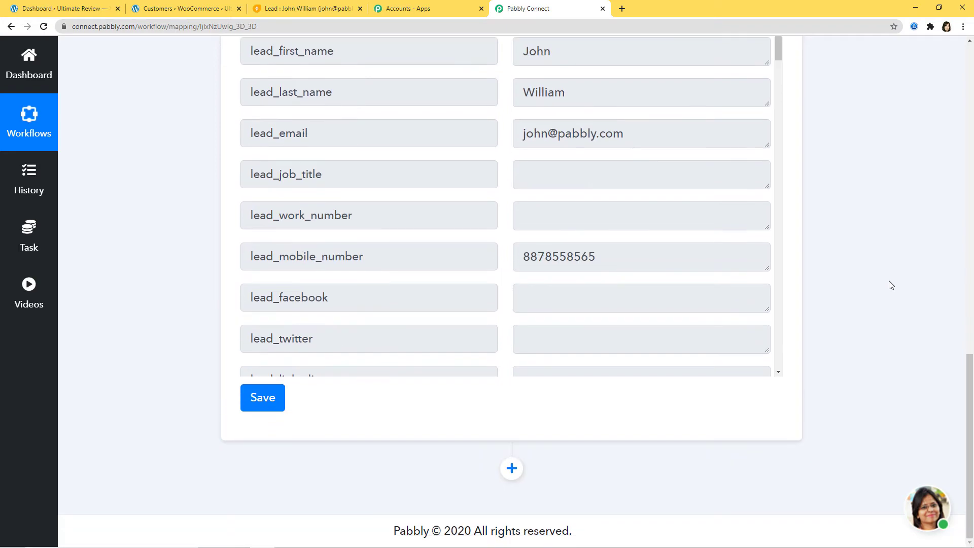
left_click(265, 397)
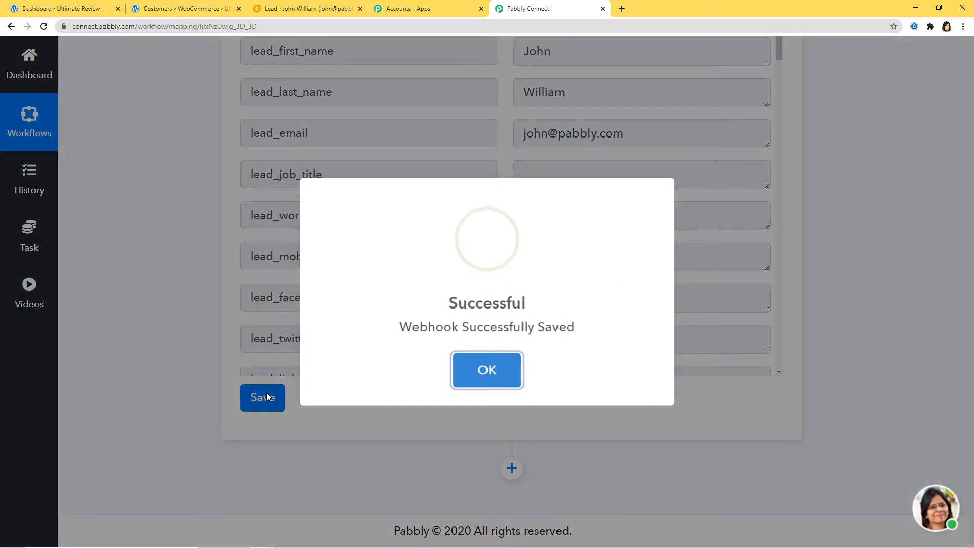
left_click(507, 389)
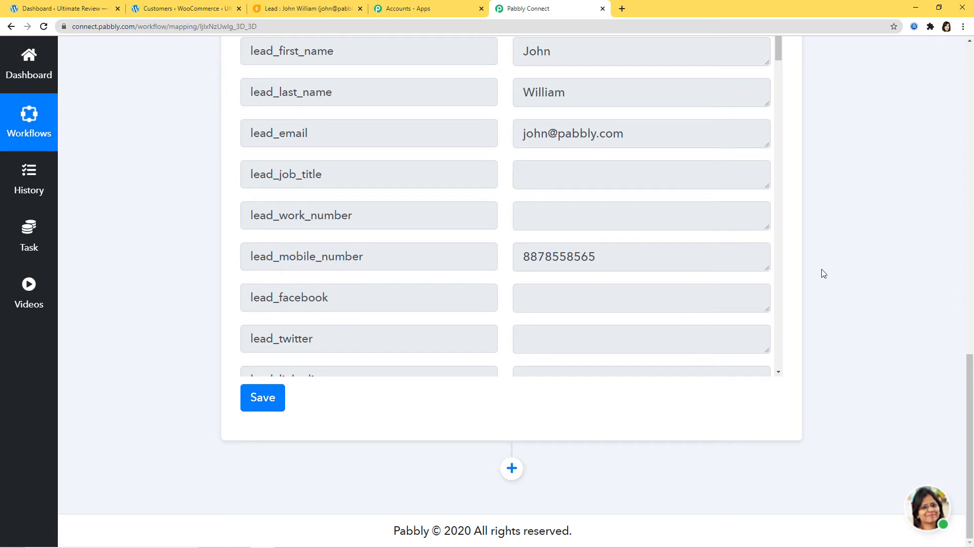
left_click(509, 471)
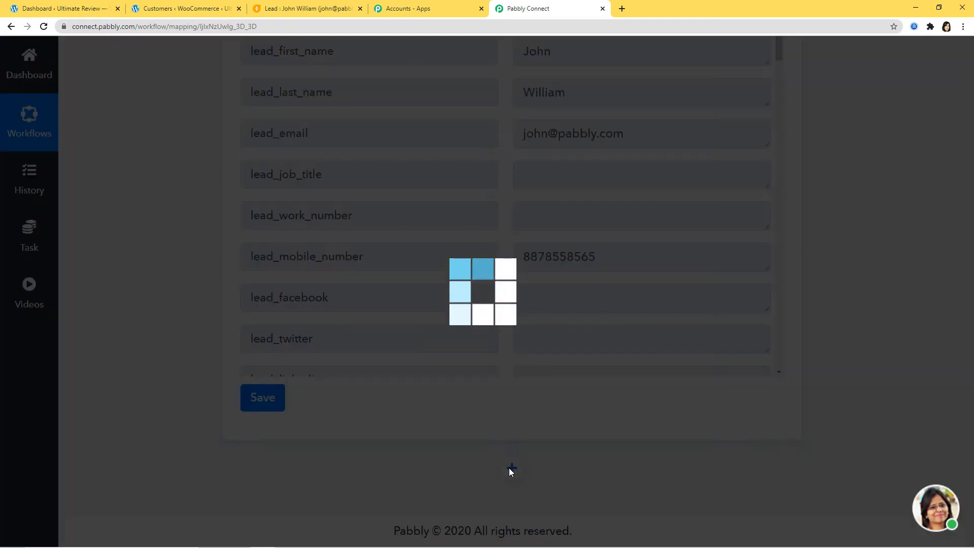
Set the new action's app to WooCommerce and its method to Add New Customer.
scroll(769, 419, "down", 4)
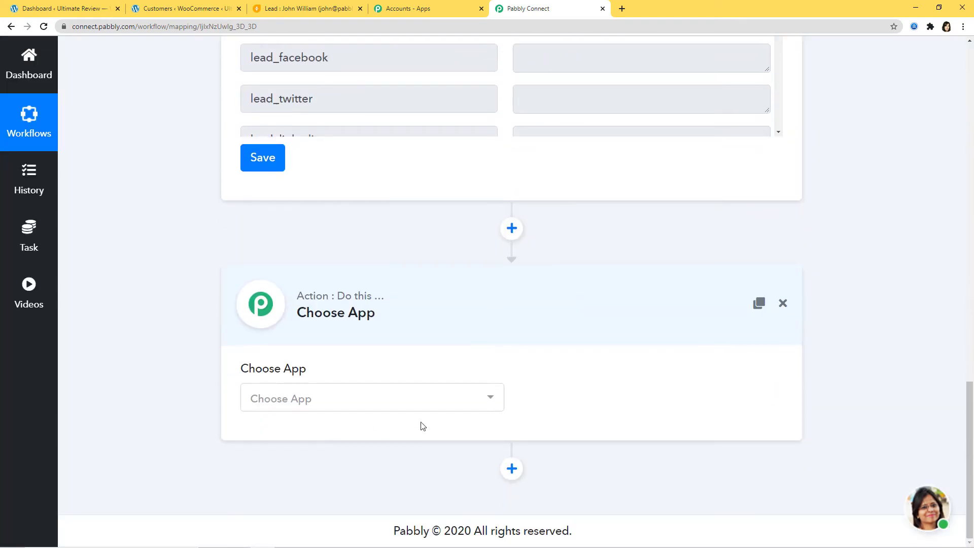
left_click(413, 409)
type("wooc")
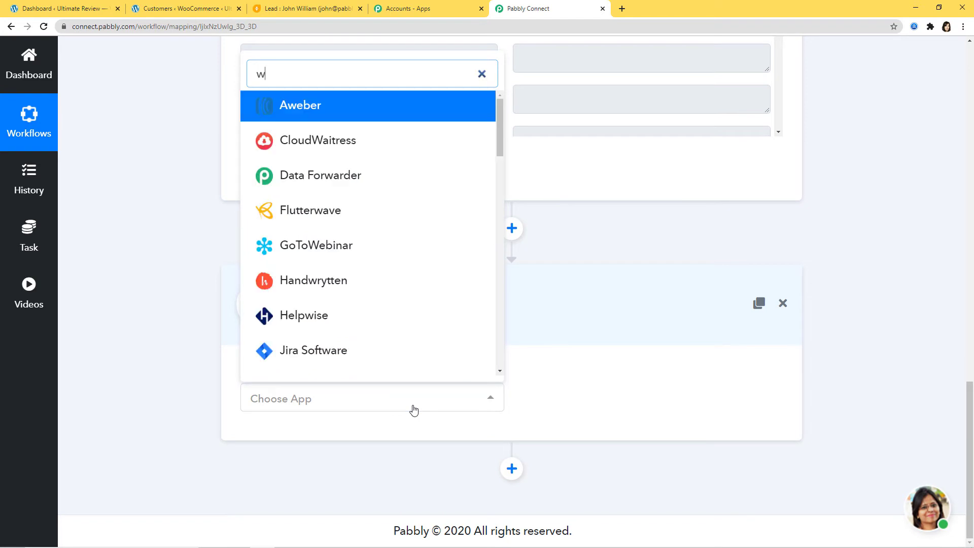
left_click(396, 363)
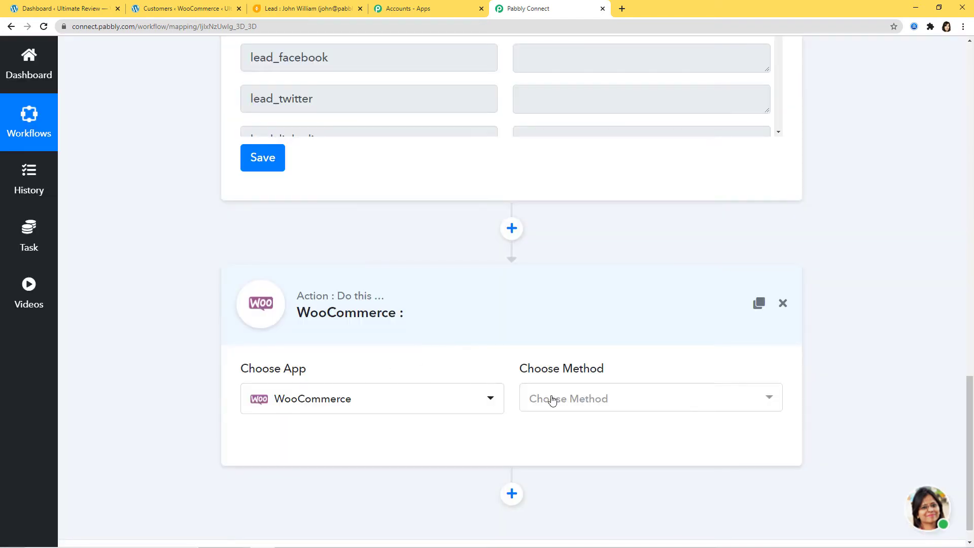
left_click(552, 399)
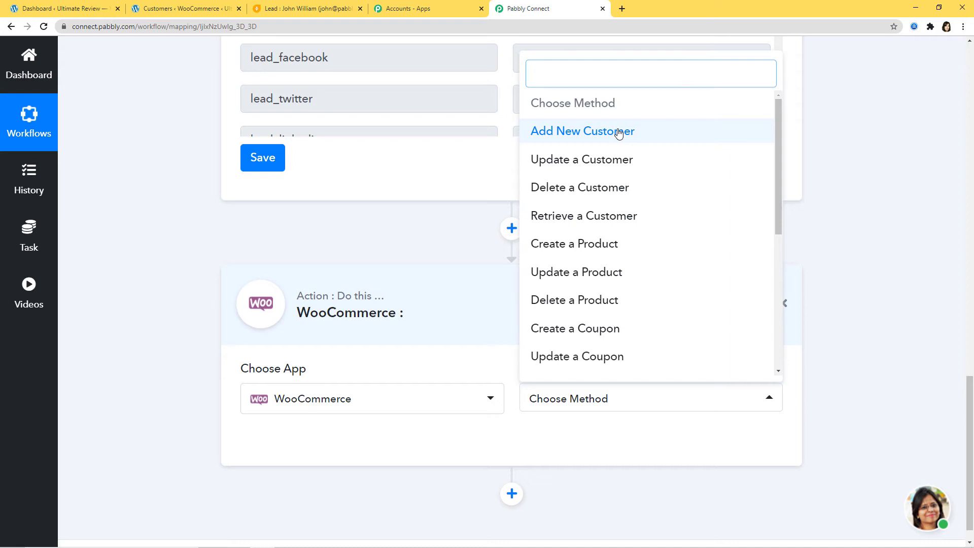
left_click(593, 133)
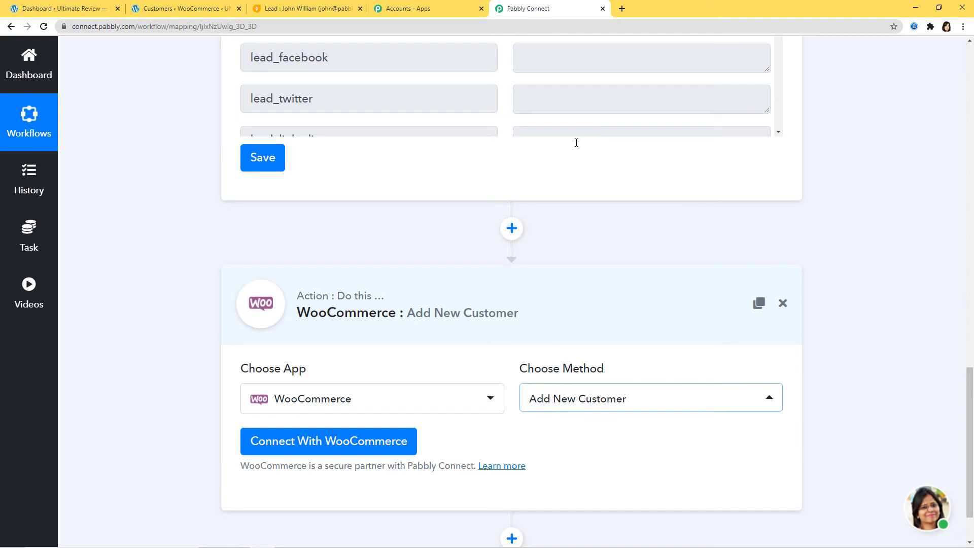
scroll(558, 435, "down", 1)
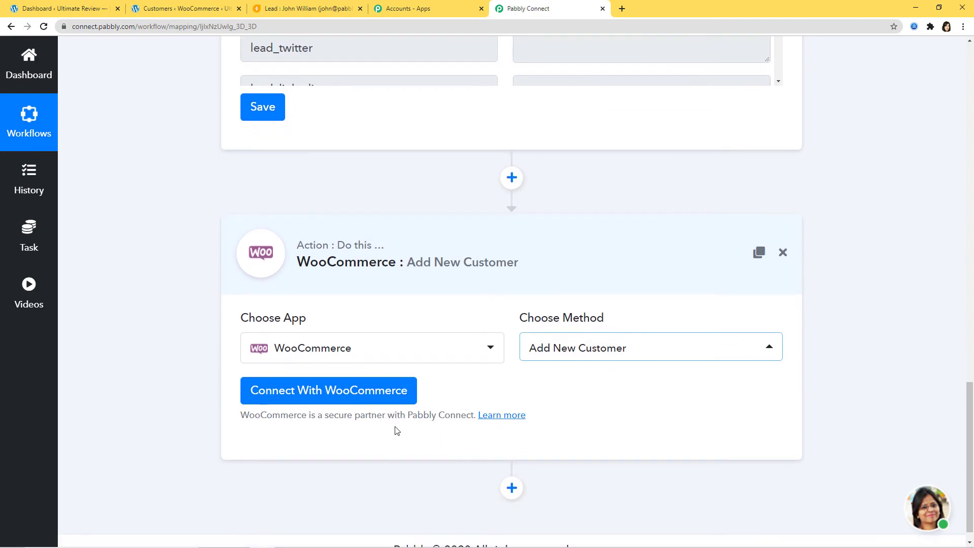
Start a WooCommerce connection with New Credentials, then bring up the WordPress dashboard.
left_click(340, 391)
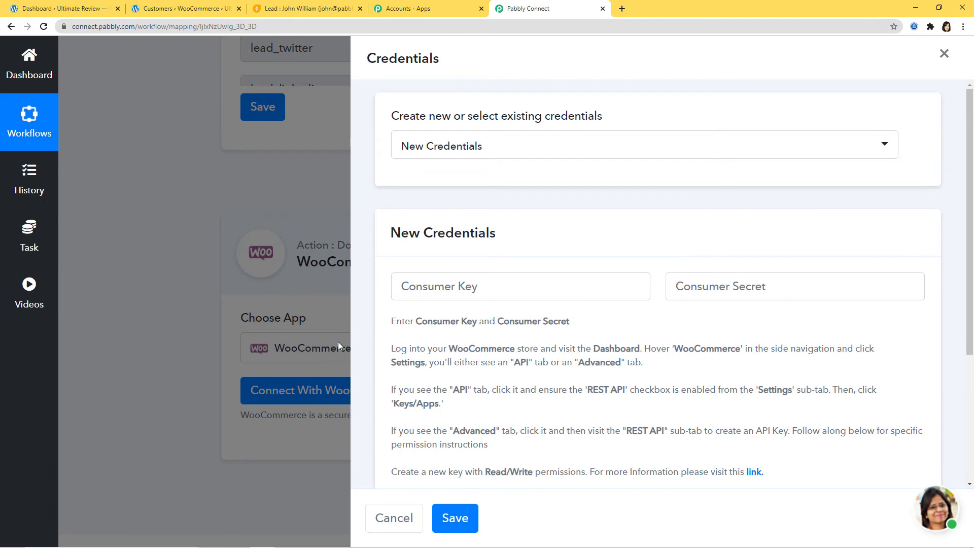
left_click(502, 145)
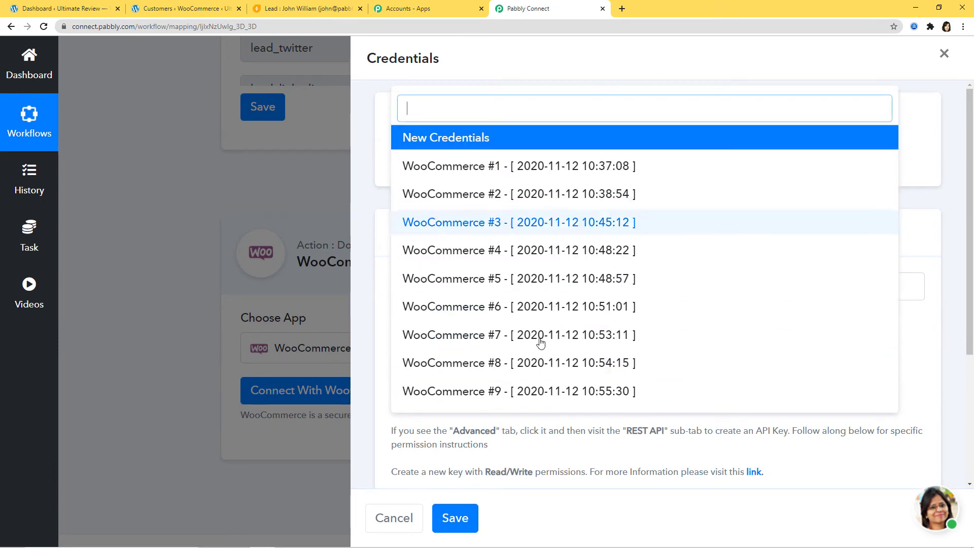
left_click(460, 138)
scroll(577, 215, "down", 2)
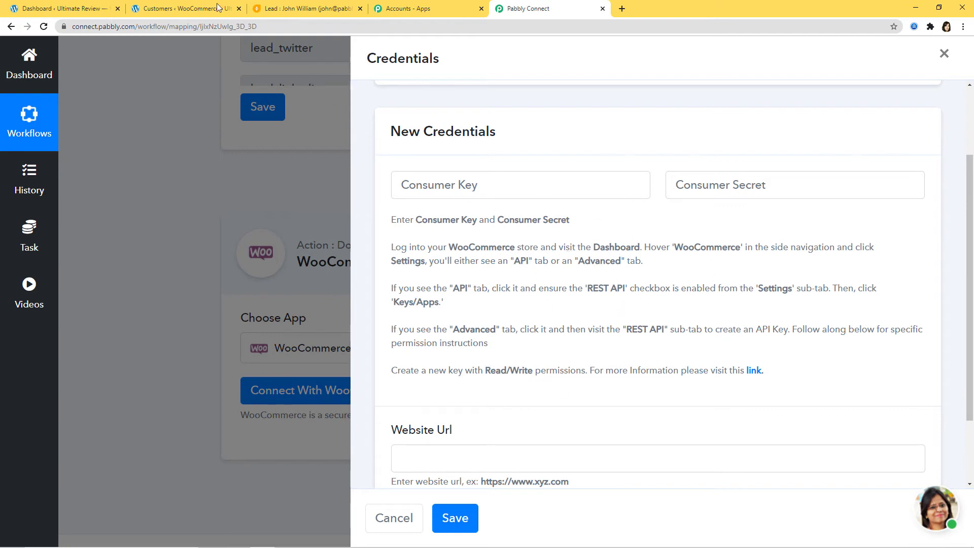
left_click(84, 11)
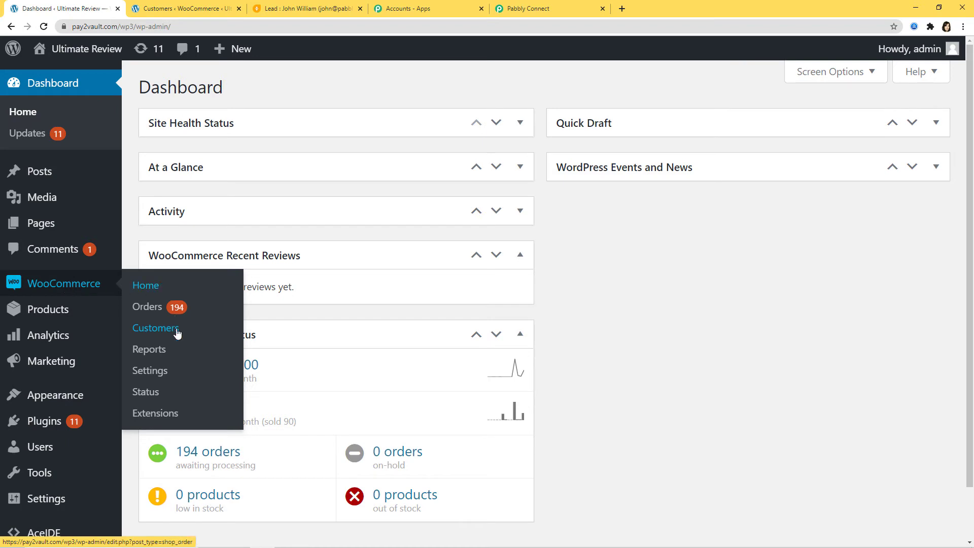
Go to WooCommerce Settings > Advanced > REST API and begin adding a new key.
left_click(153, 374)
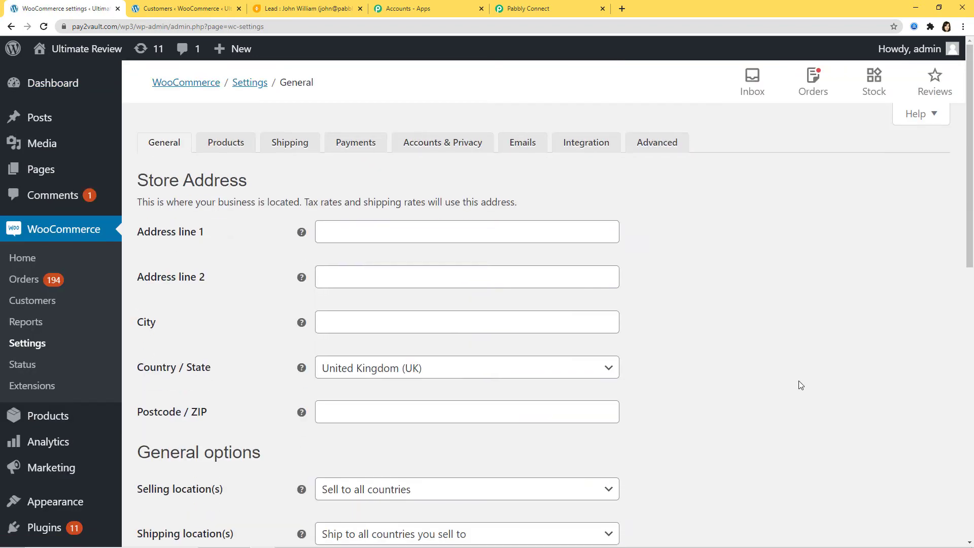
left_click(657, 146)
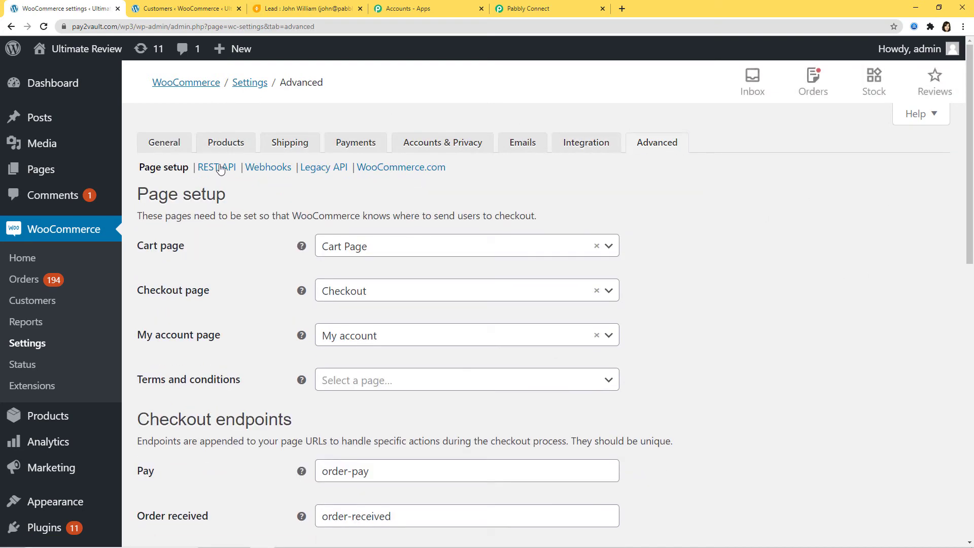
left_click(213, 171)
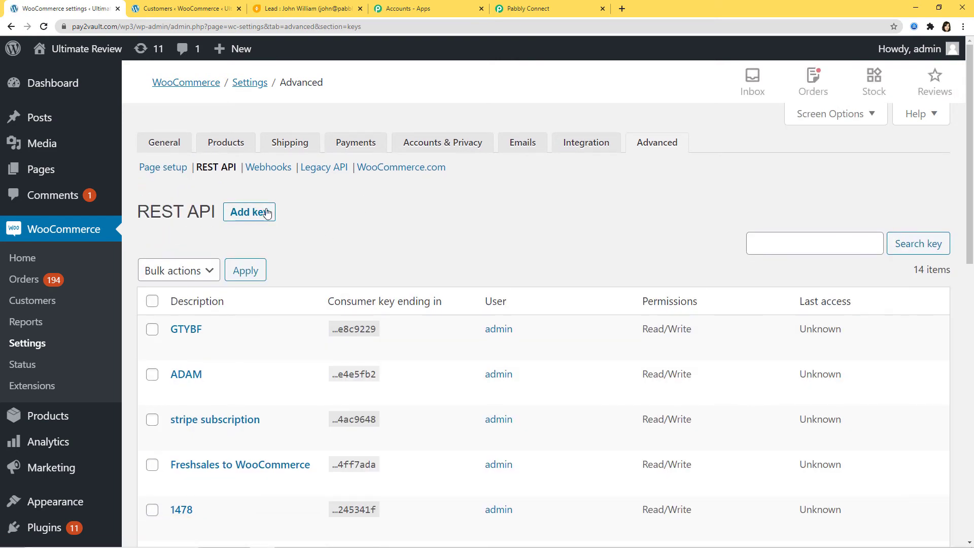
left_click(257, 215)
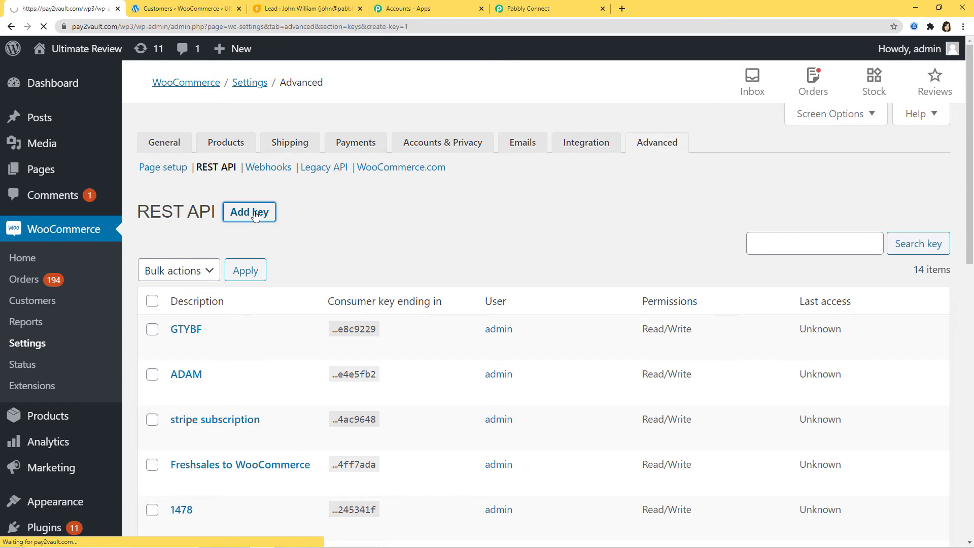
left_click(350, 236)
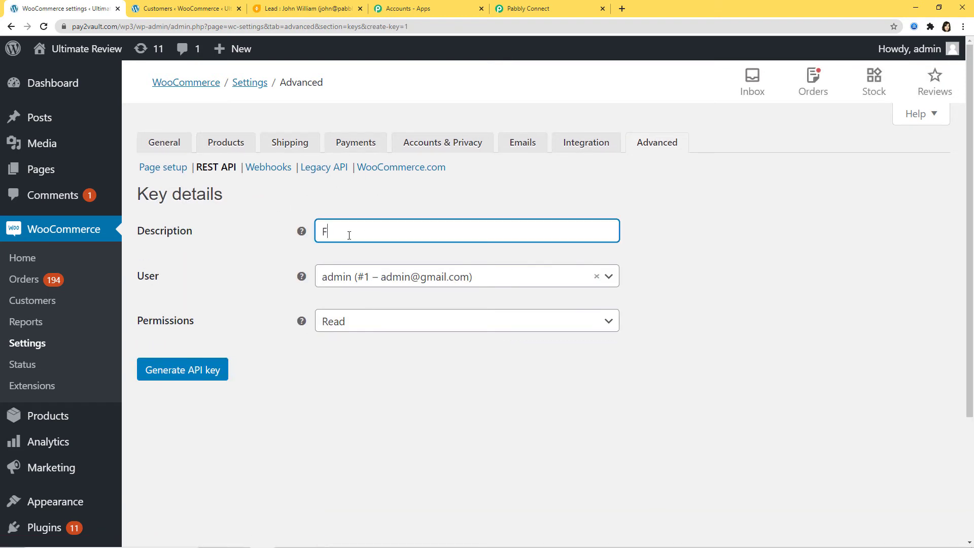
Generate a Read/Write key described 'Freshsales to WooCommerce Integration' and copy its consumer key.
type("Freshsales to WooCommerce Int")
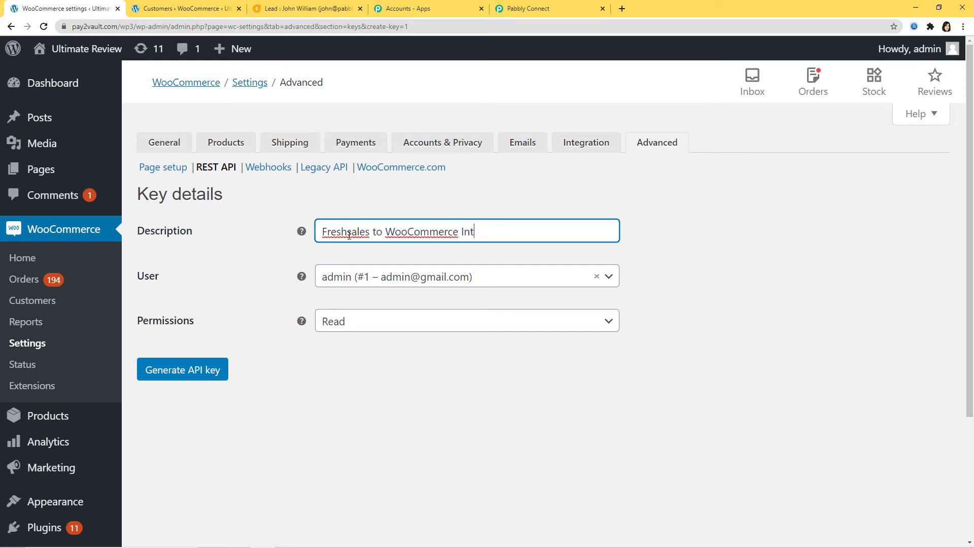
type("egration")
left_click(434, 322)
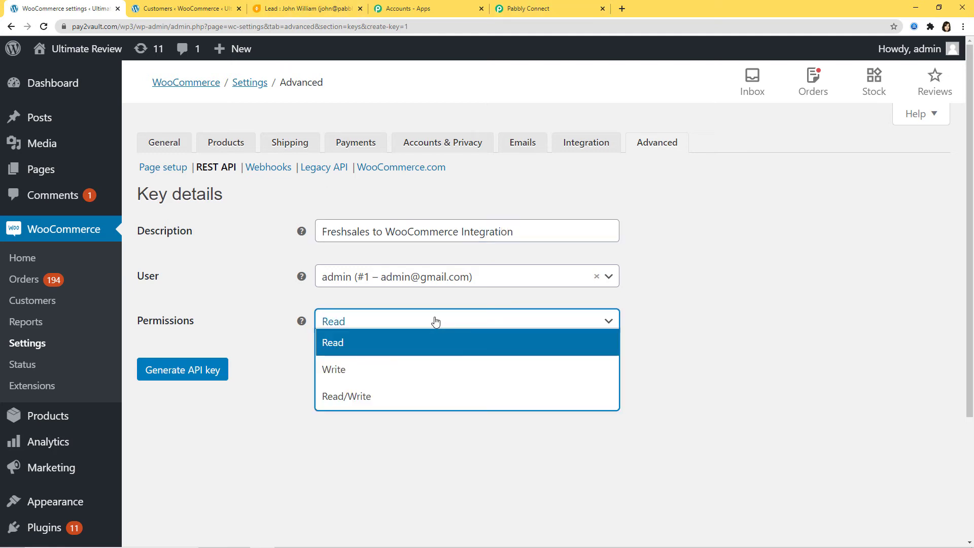
left_click(354, 400)
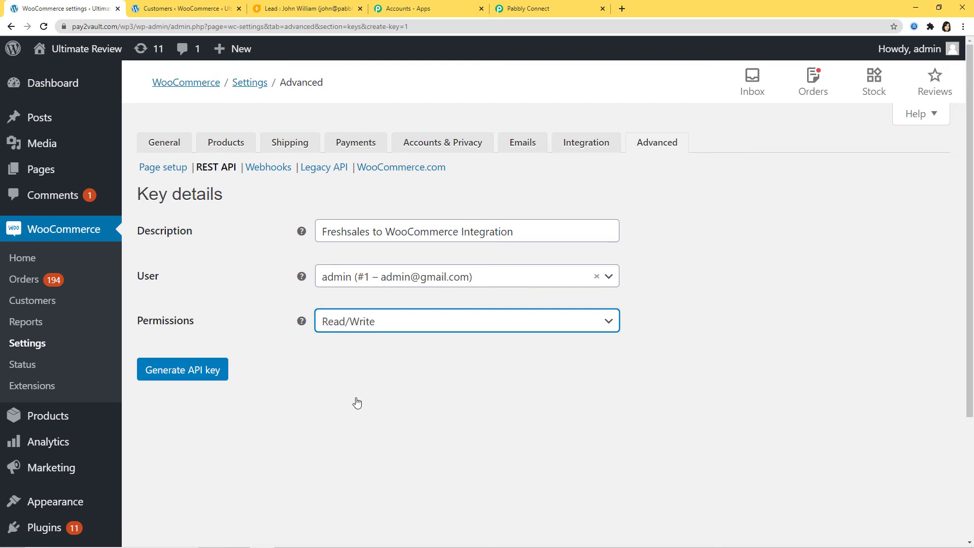
left_click(193, 375)
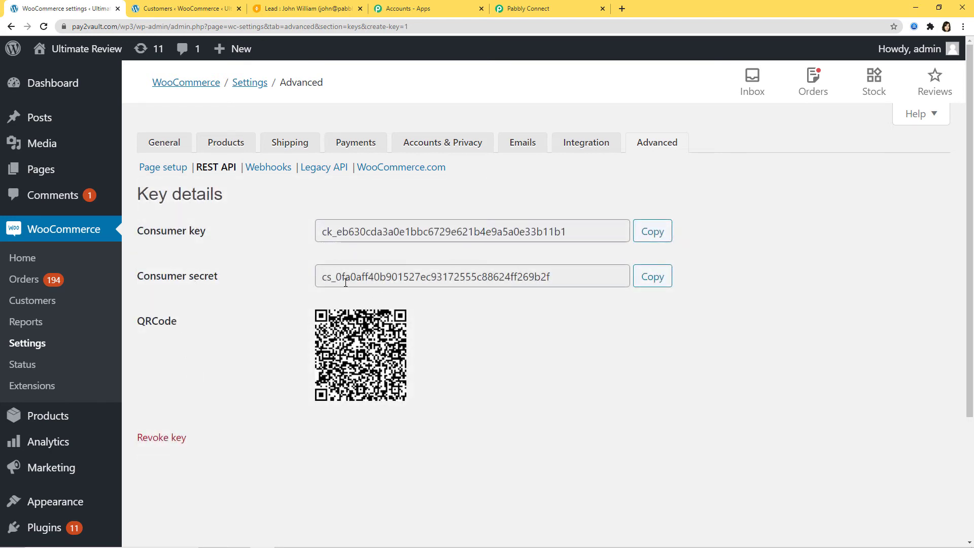
left_click(657, 237)
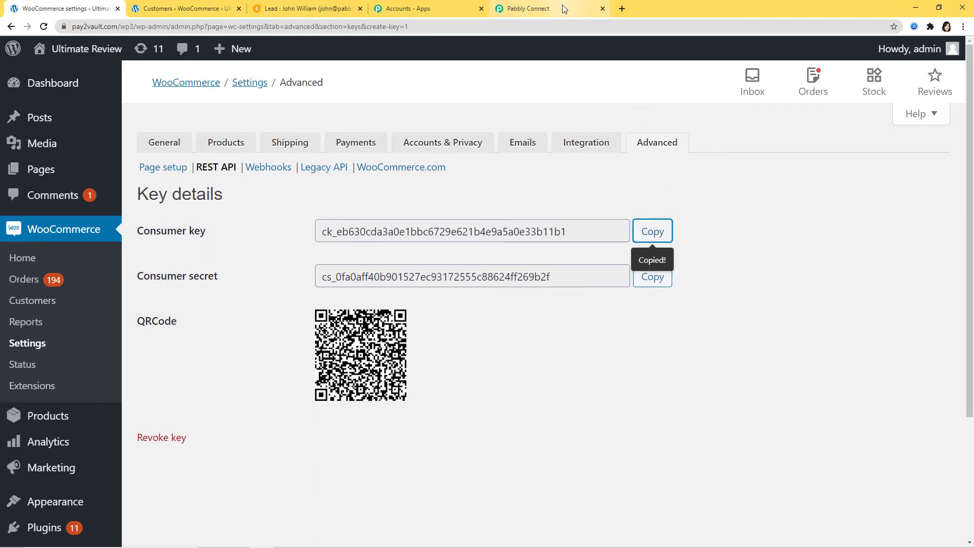
left_click(538, 9)
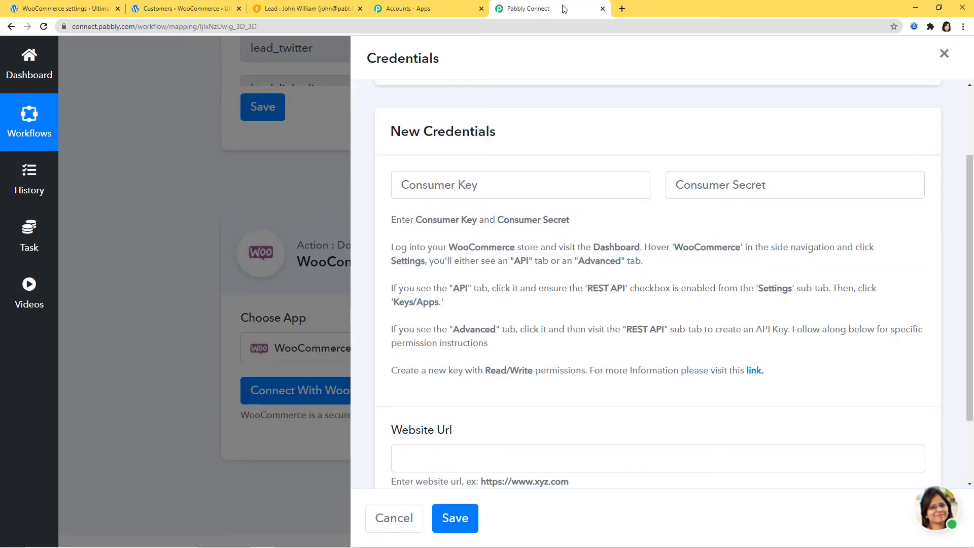
Paste the generated consumer key and consumer secret into the Pabbly credentials form.
left_click(446, 184)
key("ctrl+v")
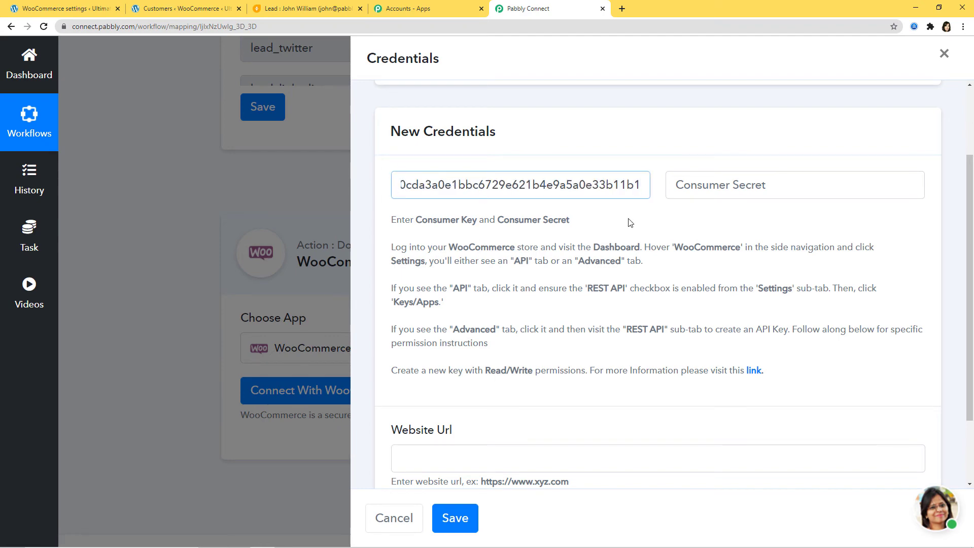
left_click(71, 9)
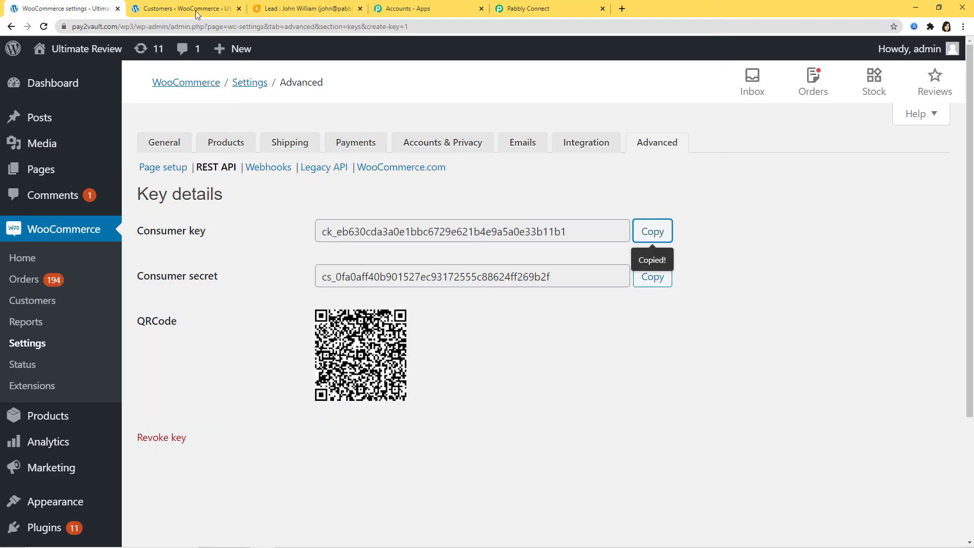
left_click(646, 280)
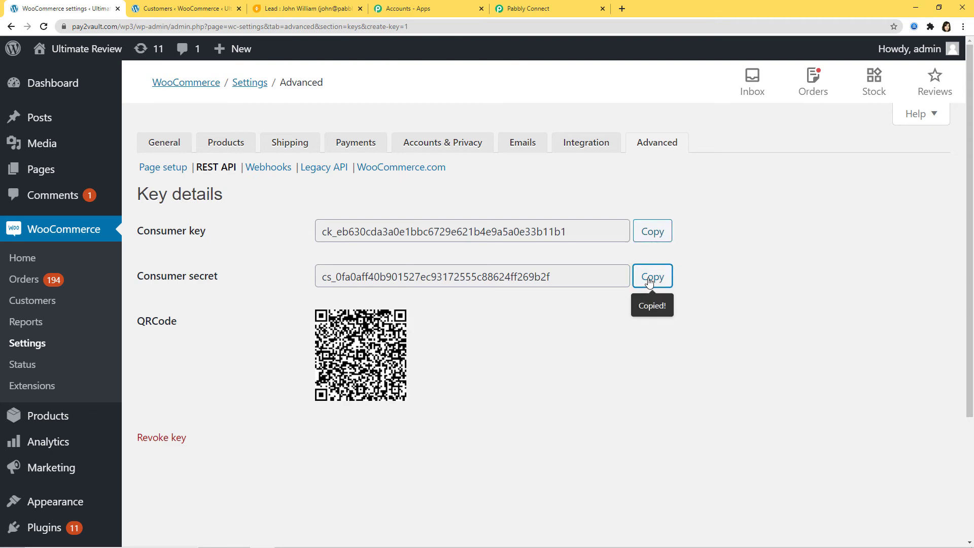
left_click(522, 4)
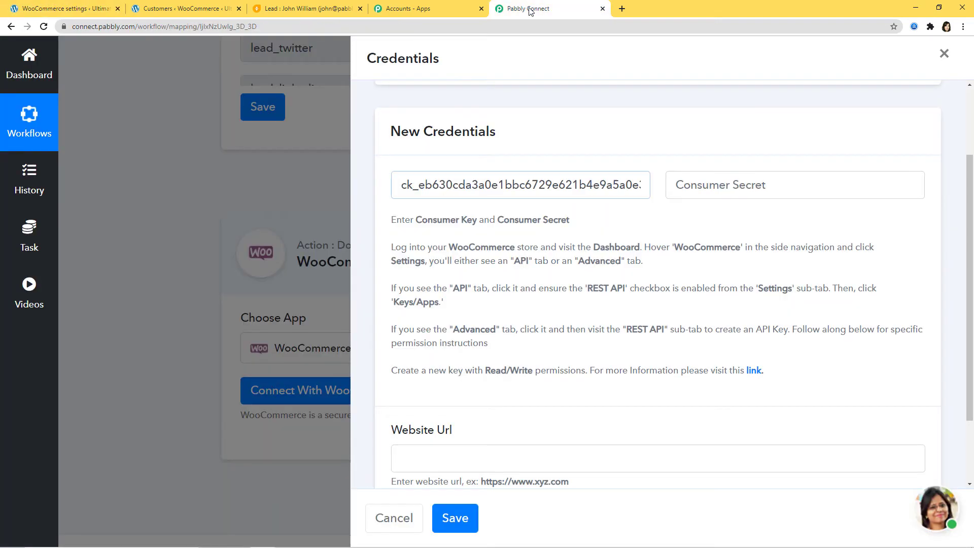
left_click(712, 184)
key("ctrl+v")
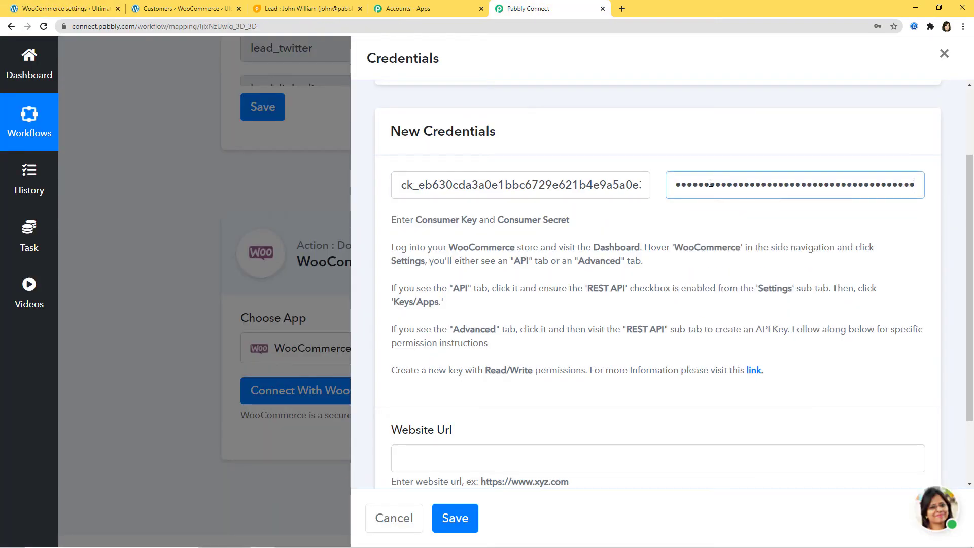
scroll(643, 299, "down", 2)
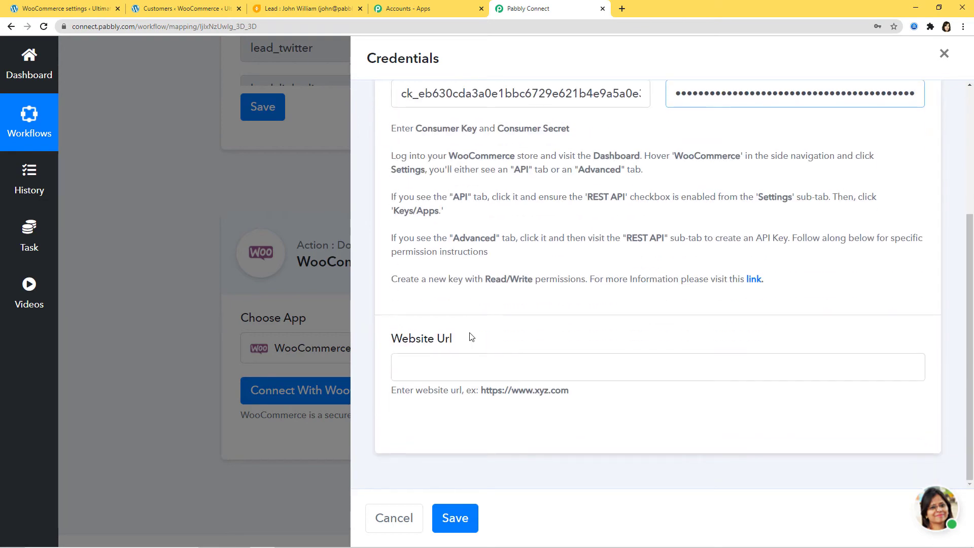
left_click(79, 11)
left_click_drag(75, 28, 137, 49)
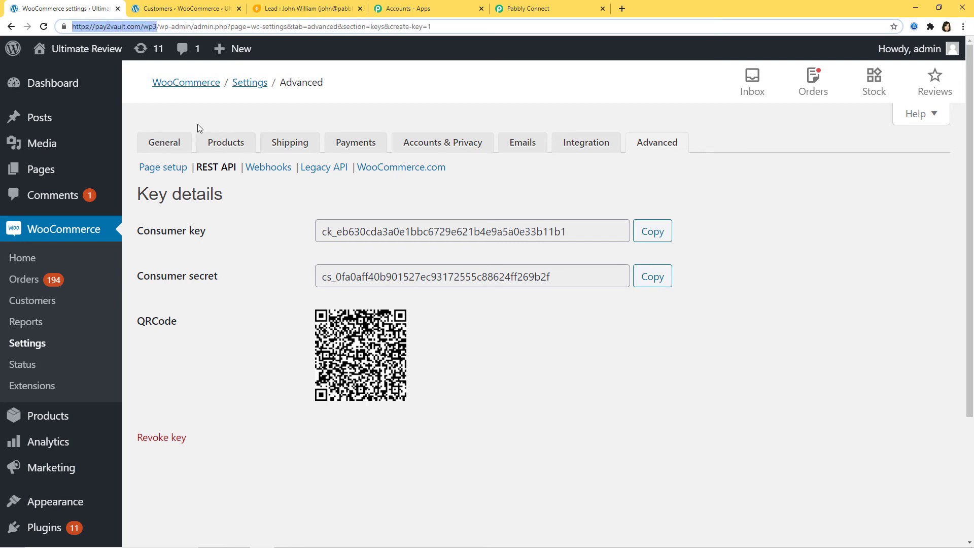
left_click(550, 8)
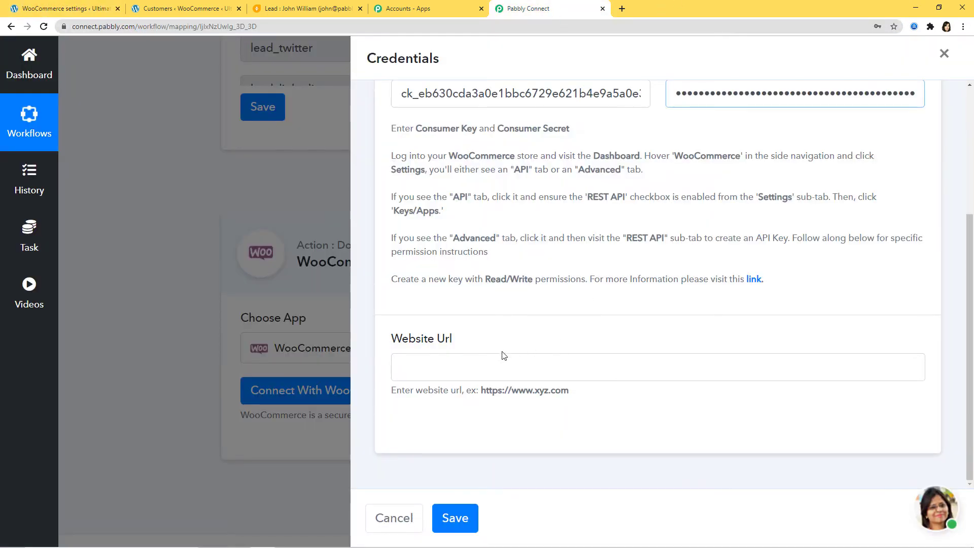
left_click(493, 364)
key("ctrl+v")
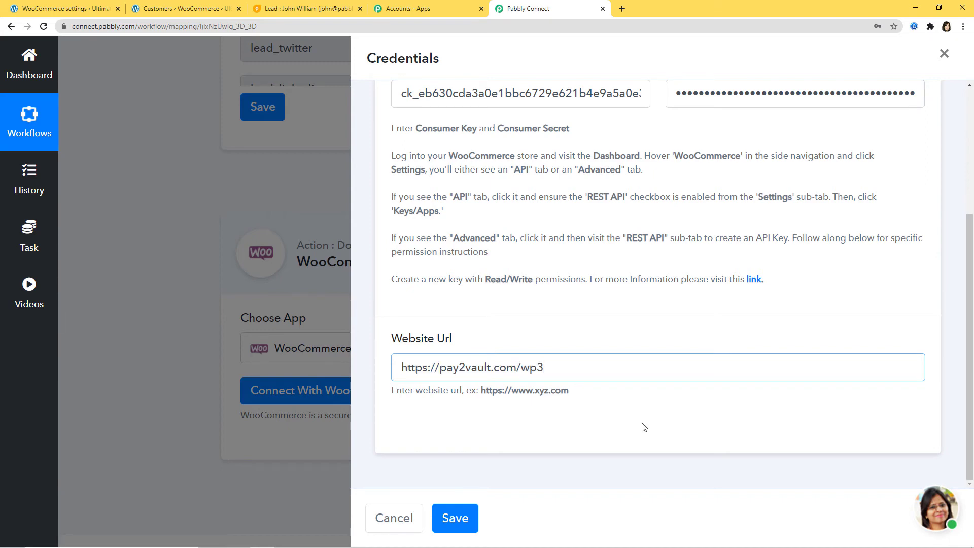
scroll(643, 426, "up", 2)
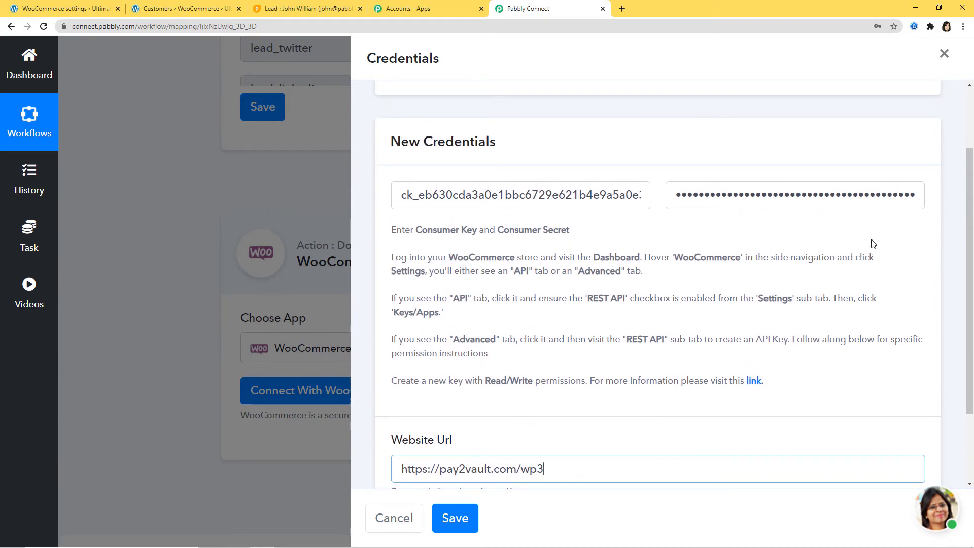
scroll(827, 319, "down", 2)
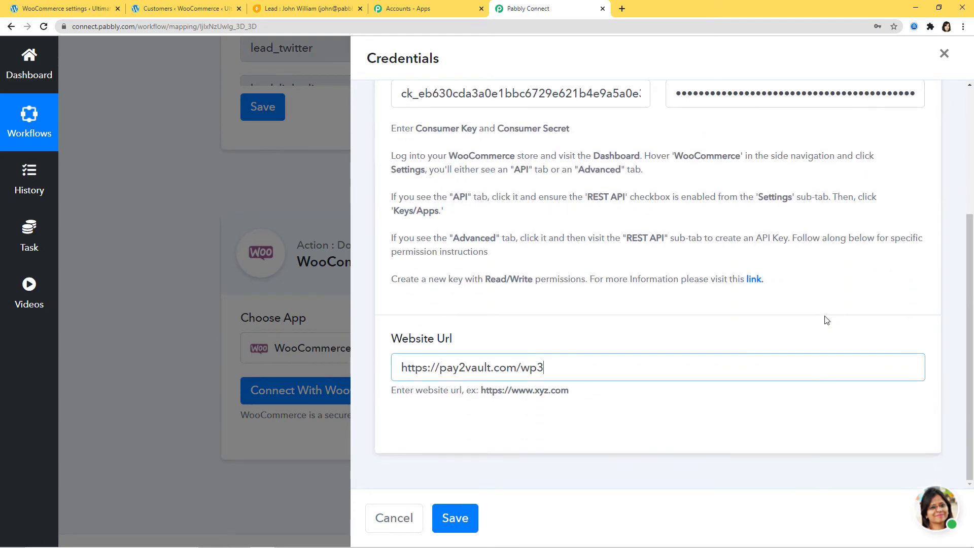
Save the WooCommerce credentials and review the Add New Customer fields that appear.
left_click(457, 517)
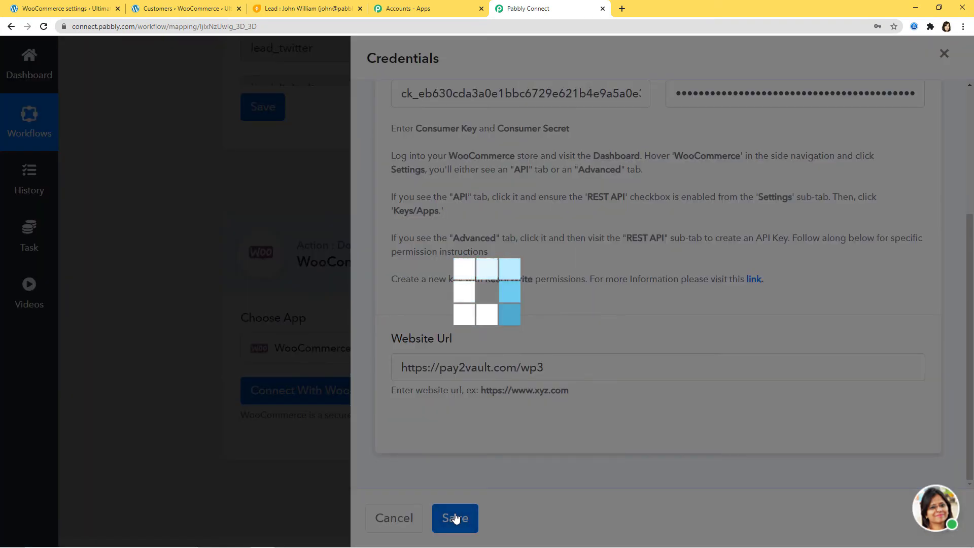
scroll(649, 456, "down", 5)
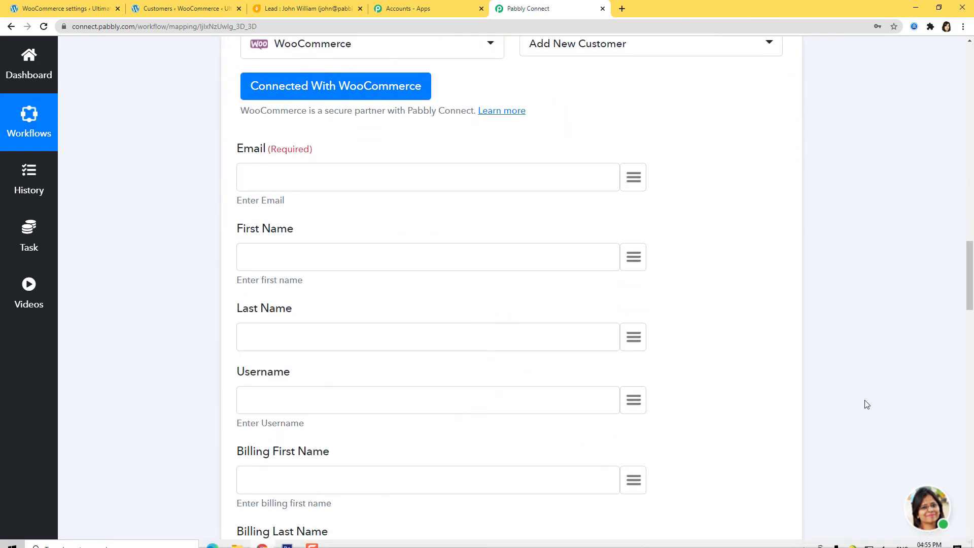
scroll(884, 409, "up", 1)
scroll(884, 410, "up", 10)
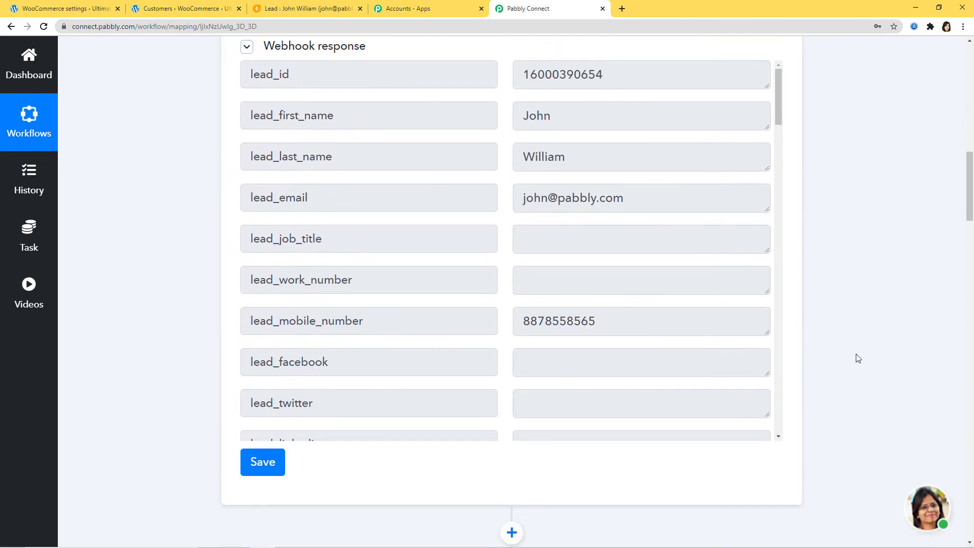
scroll(884, 331, "down", 7)
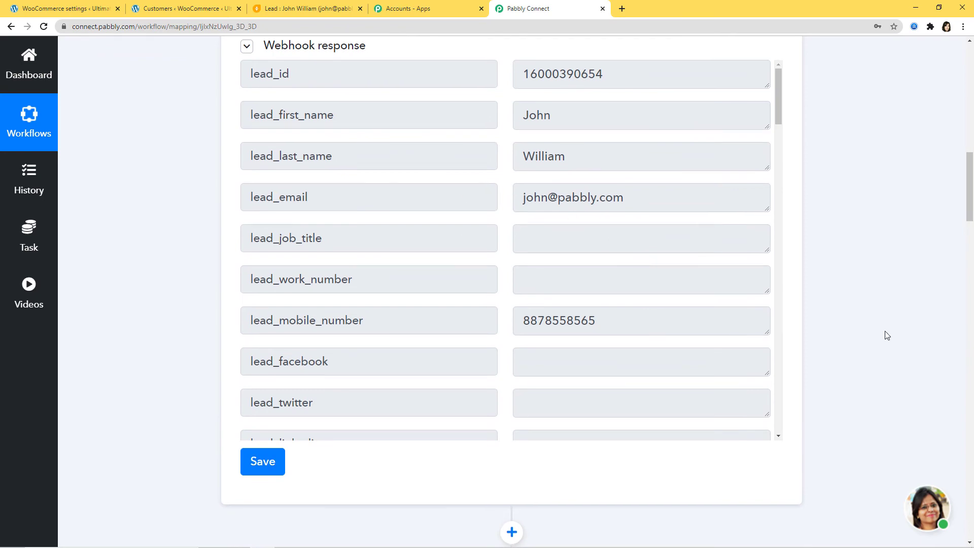
scroll(885, 335, "down", 2)
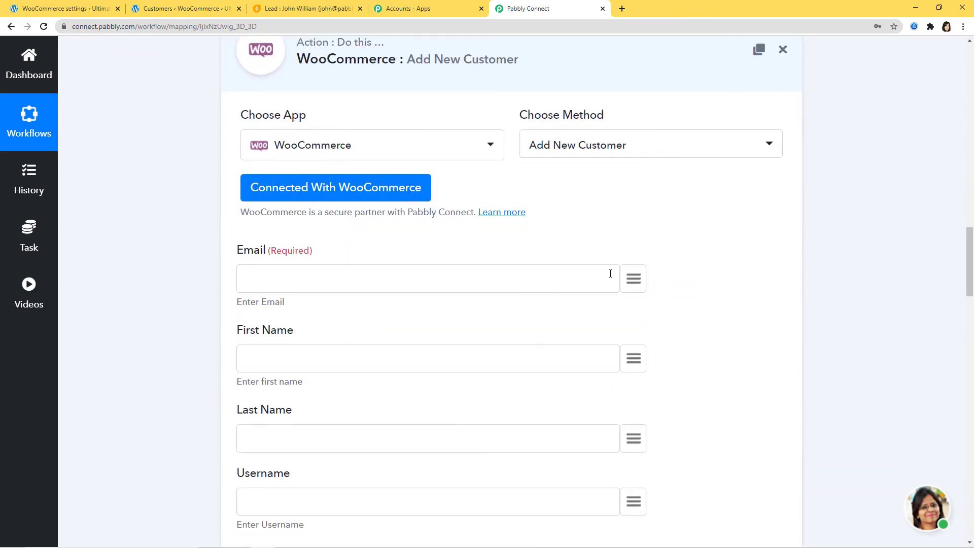
Map lead_email, lead_first_name and lead_last_name into Email, First Name and Last Name.
left_click(630, 282)
type("ema")
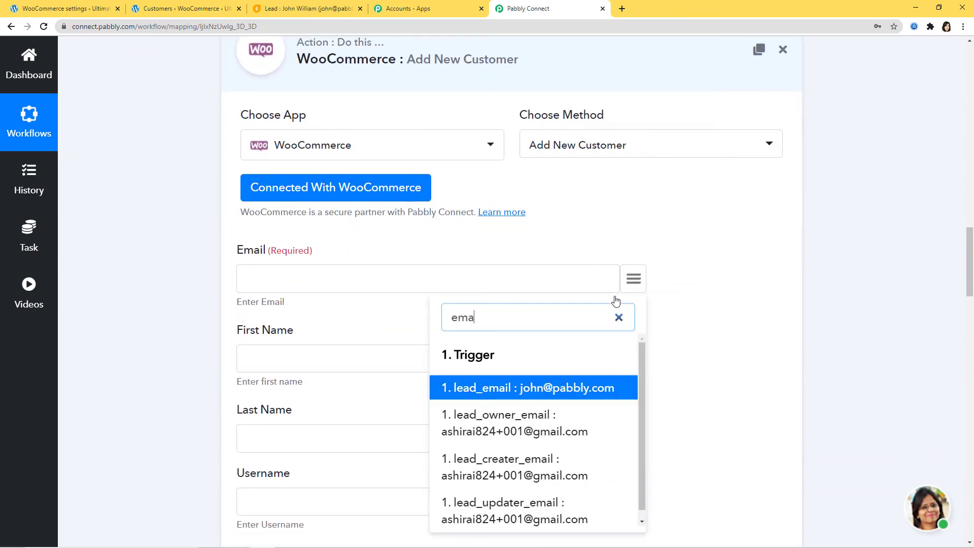
left_click(574, 391)
scroll(761, 325, "down", 2)
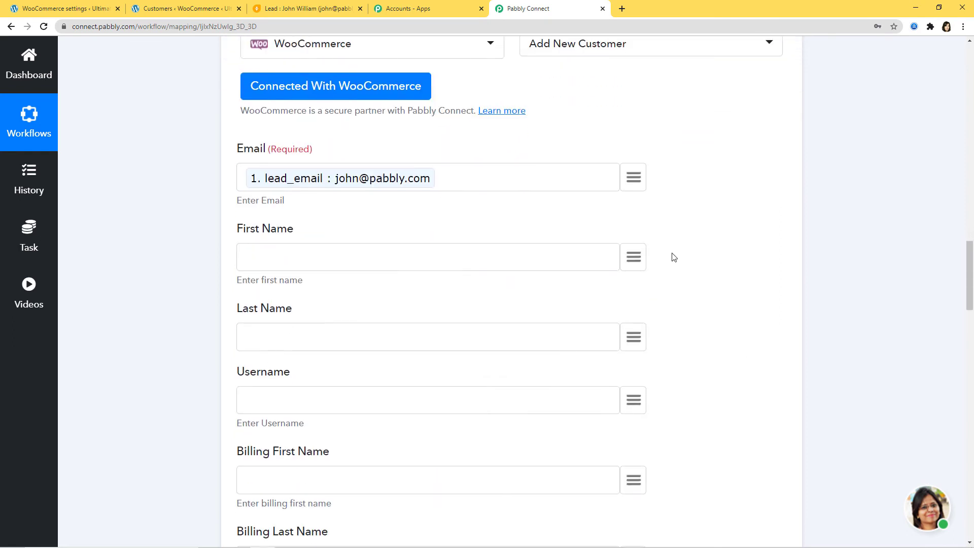
left_click(630, 264)
type("fir")
left_click(558, 364)
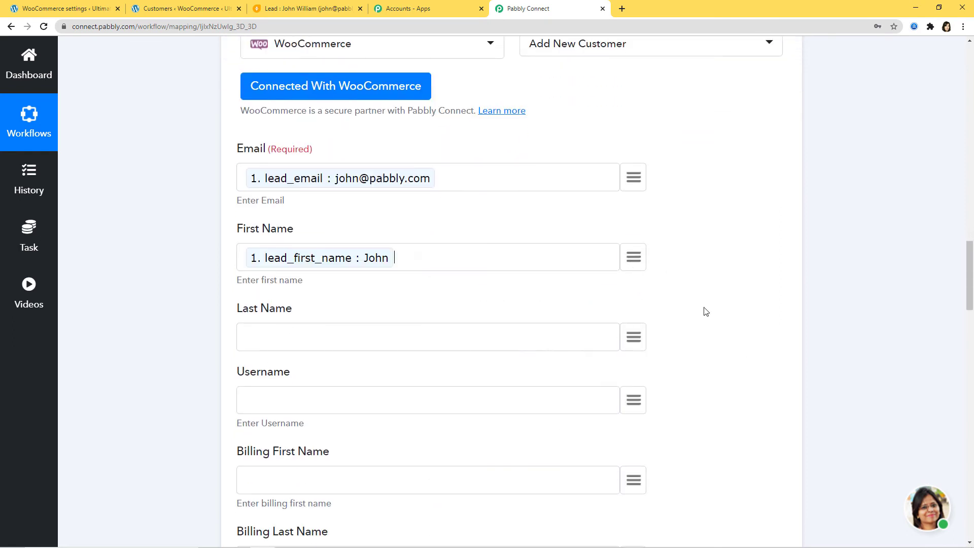
scroll(707, 311, "down", 2)
left_click(633, 238)
type("las")
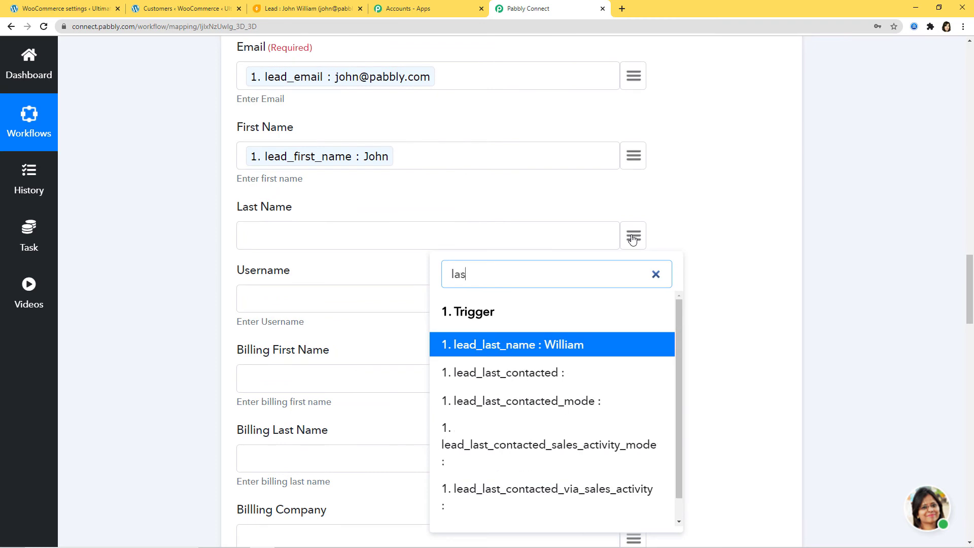
left_click(576, 345)
scroll(762, 309, "down", 3)
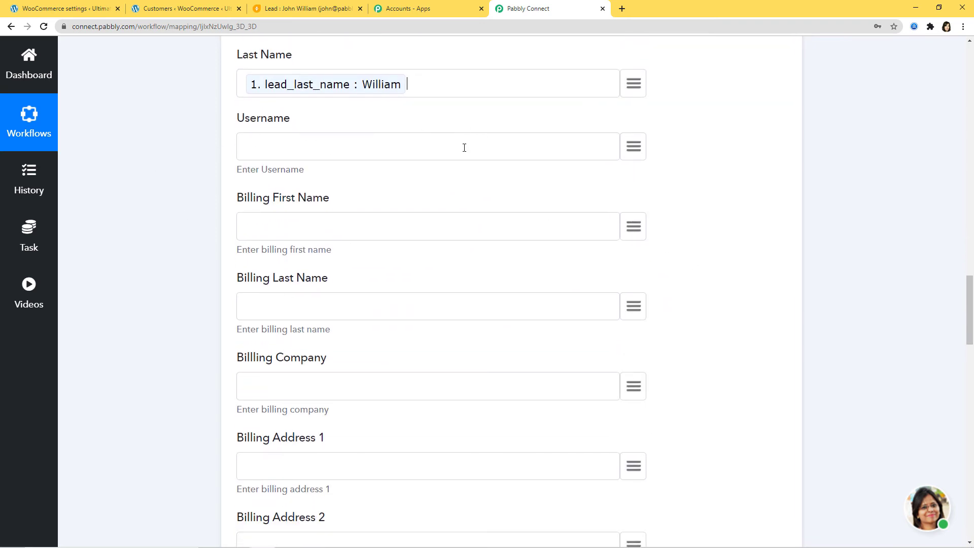
Map lead_company_name into Billing Company and lead_email into Billing Email.
scroll(760, 339, "down", 2)
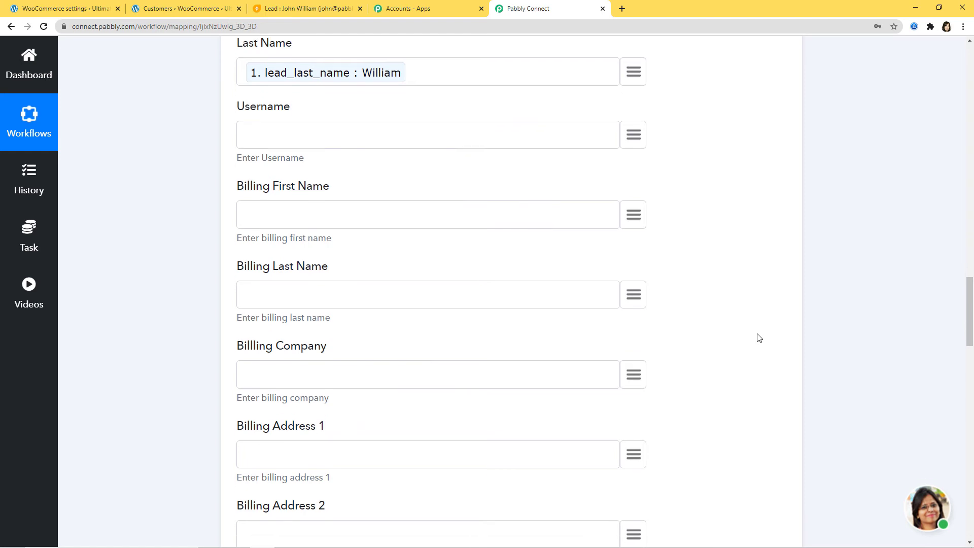
left_click(641, 293)
type("comp")
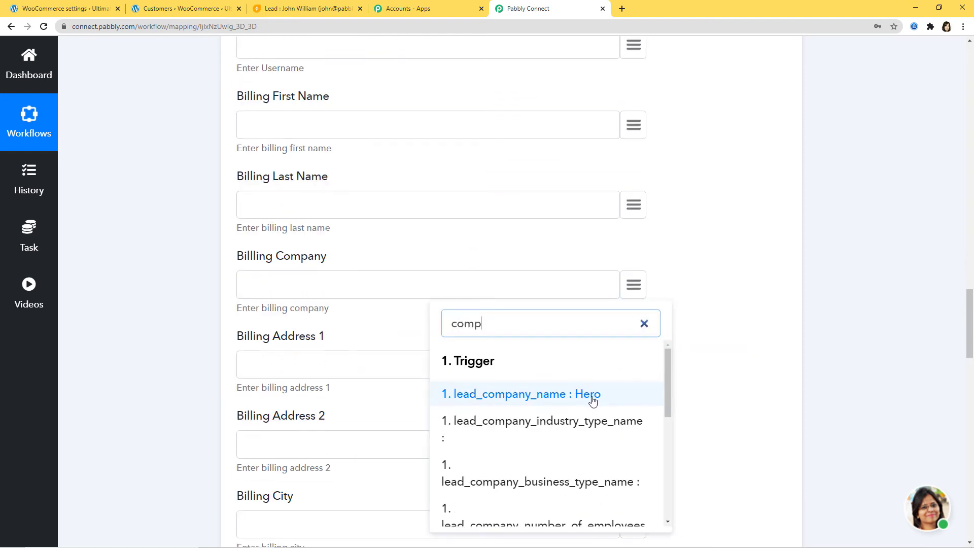
left_click(592, 399)
scroll(715, 332, "down", 2)
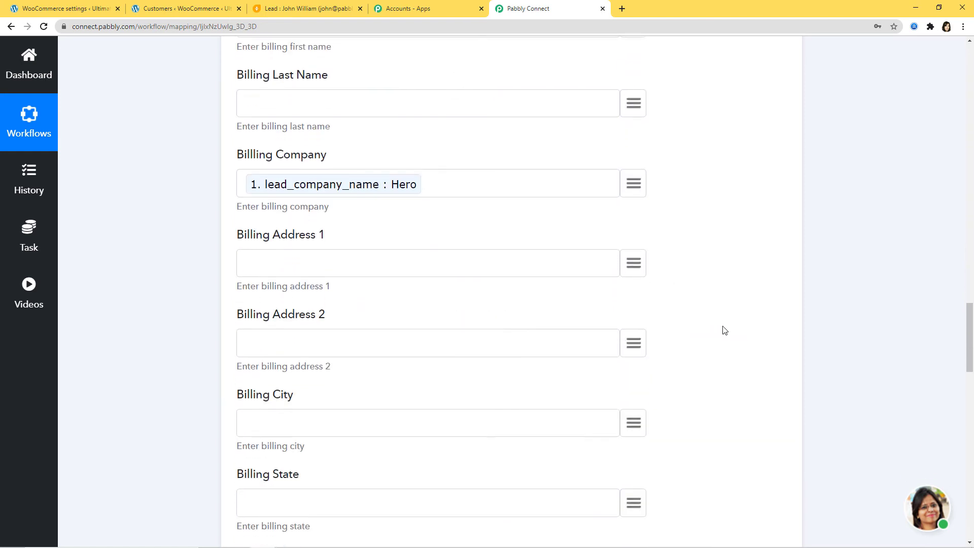
scroll(740, 363, "down", 8)
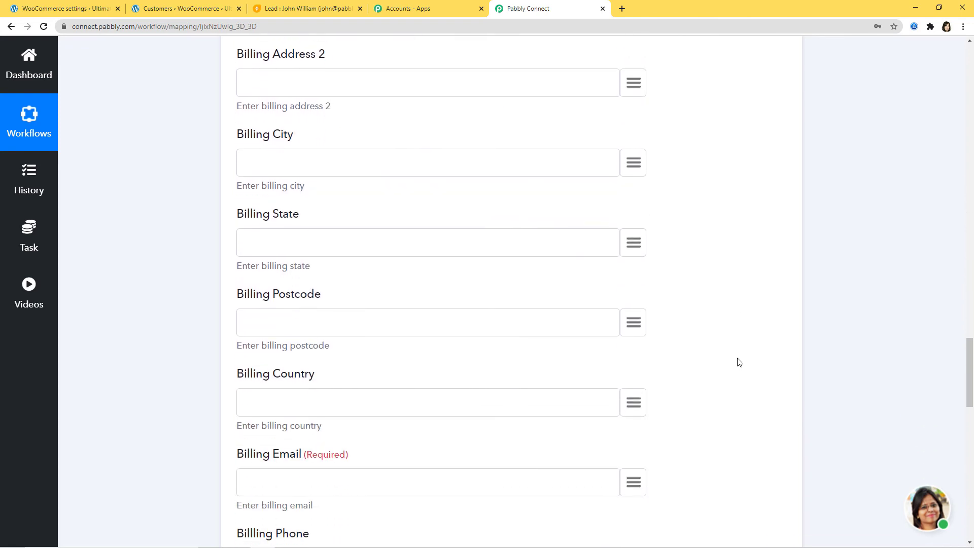
scroll(740, 363, "down", 2)
left_click(634, 287)
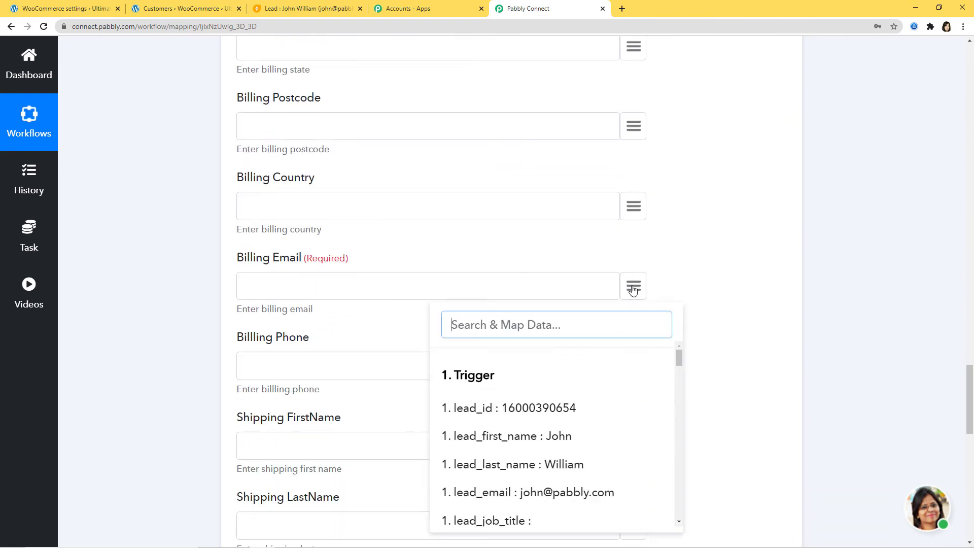
type("ema")
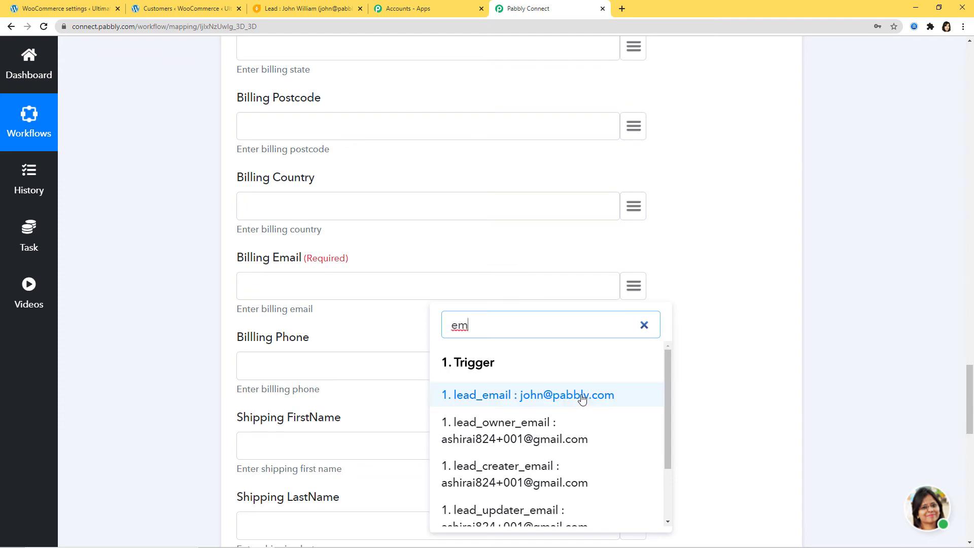
left_click(581, 396)
scroll(735, 308, "down", 13)
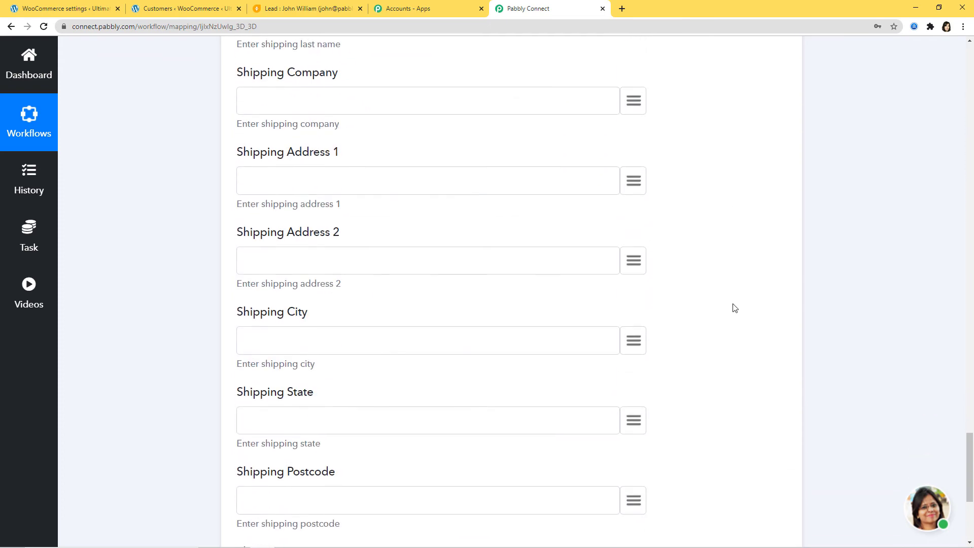
scroll(735, 308, "down", 3)
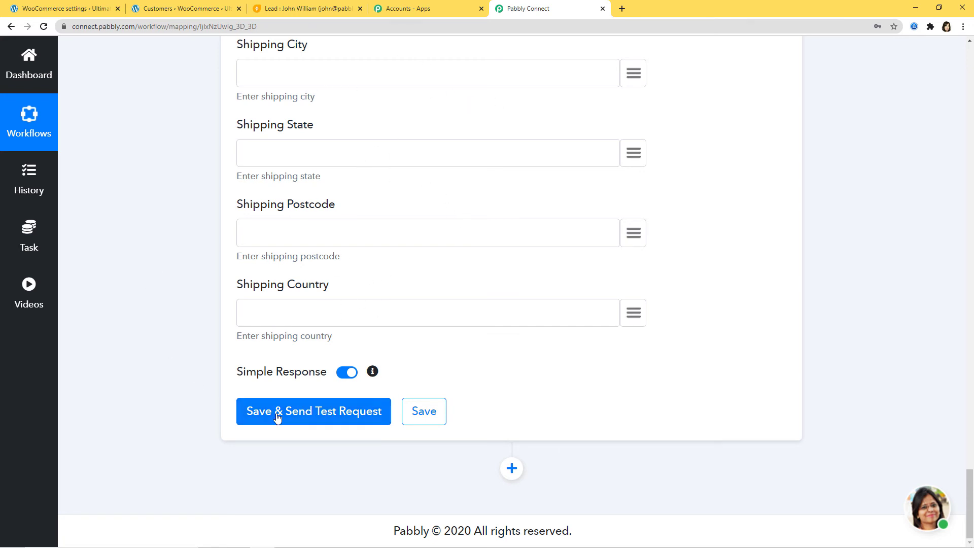
Send a test request that creates WooCommerce customer 240, then save the response.
left_click(300, 411)
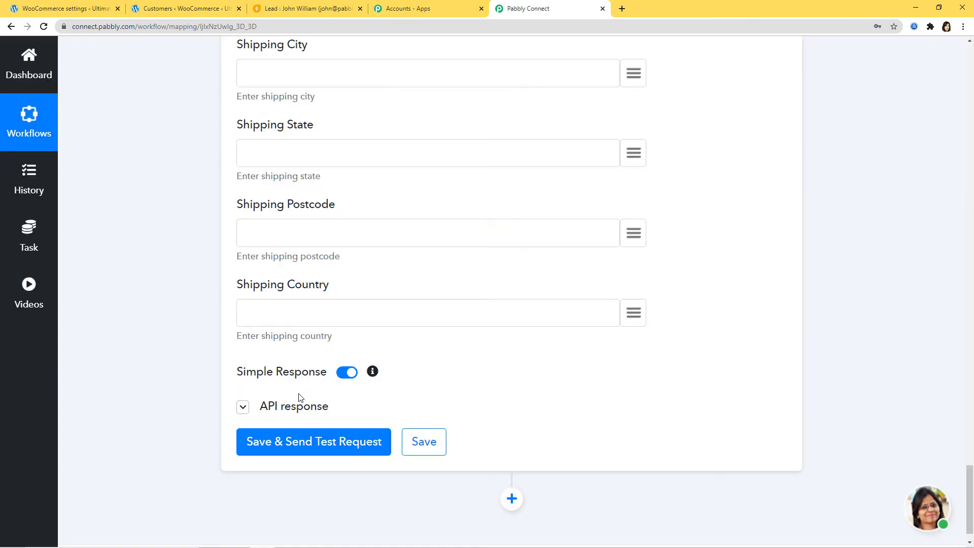
scroll(709, 318, "down", 7)
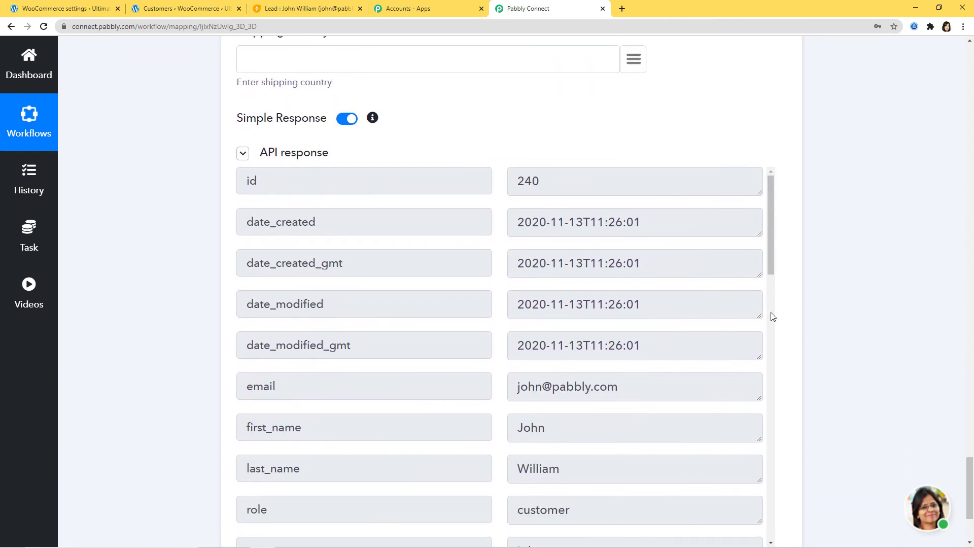
scroll(782, 321, "down", 1)
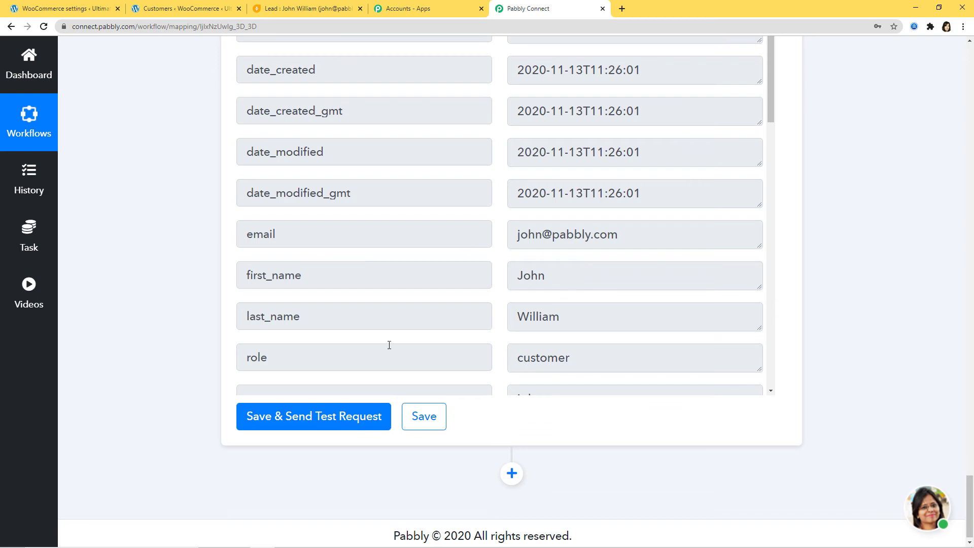
left_click(428, 422)
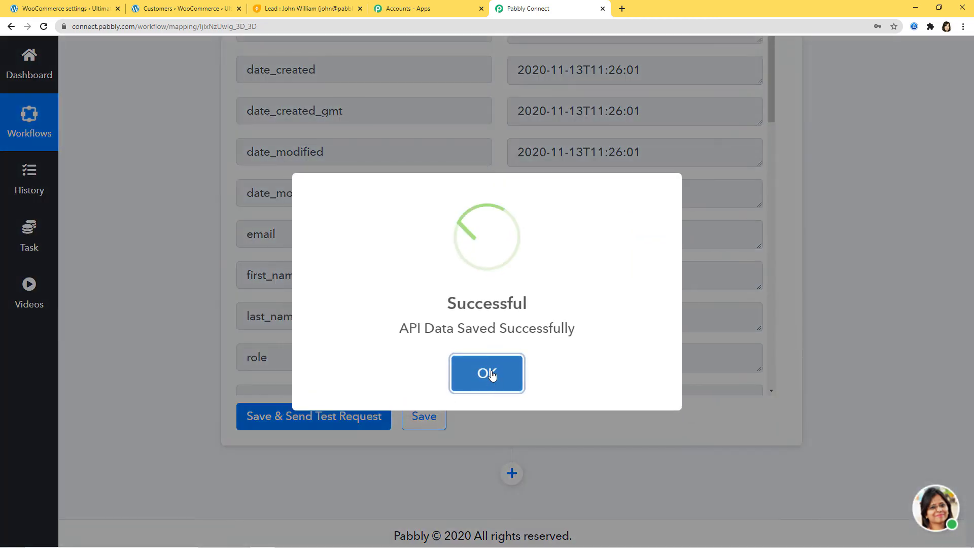
left_click(488, 374)
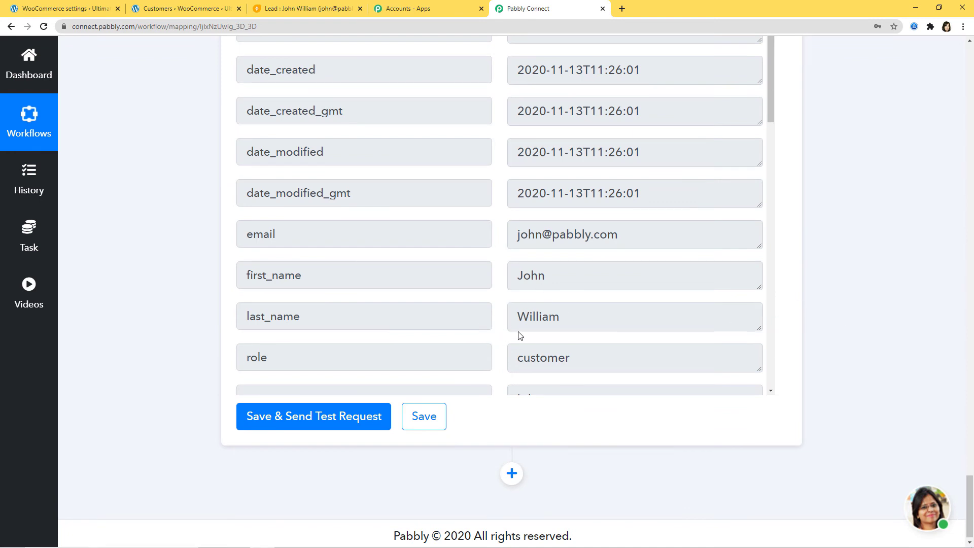
Search the WooCommerce Customers list for the test lead's name and filter to that customer.
left_click(172, 13)
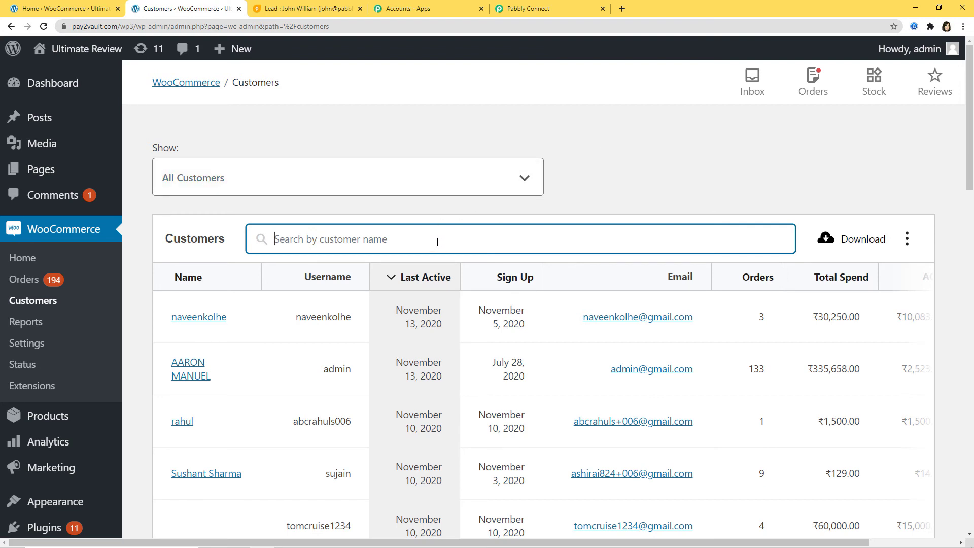
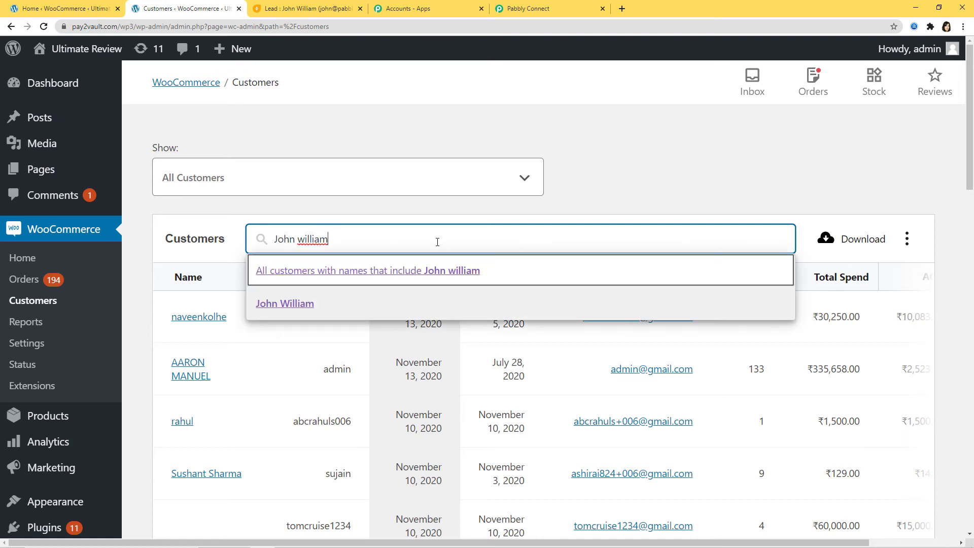
left_click(292, 303)
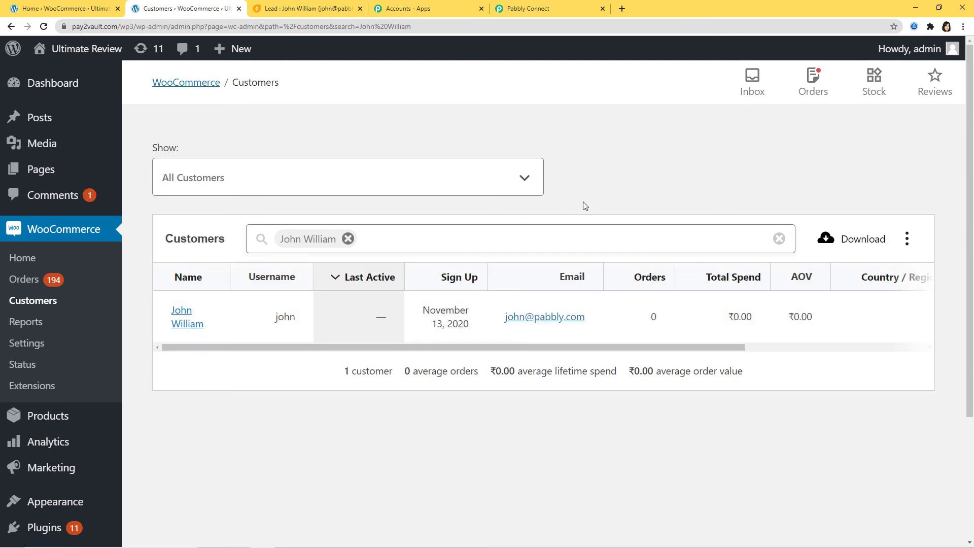
Start a new Freshsales lead with the lead's first and last name and company TVS.
left_click(303, 9)
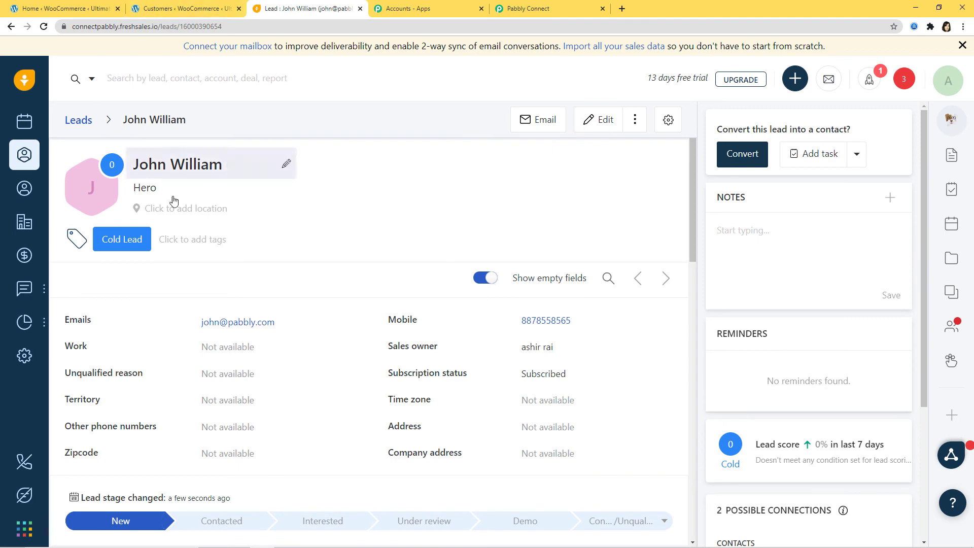
left_click(795, 79)
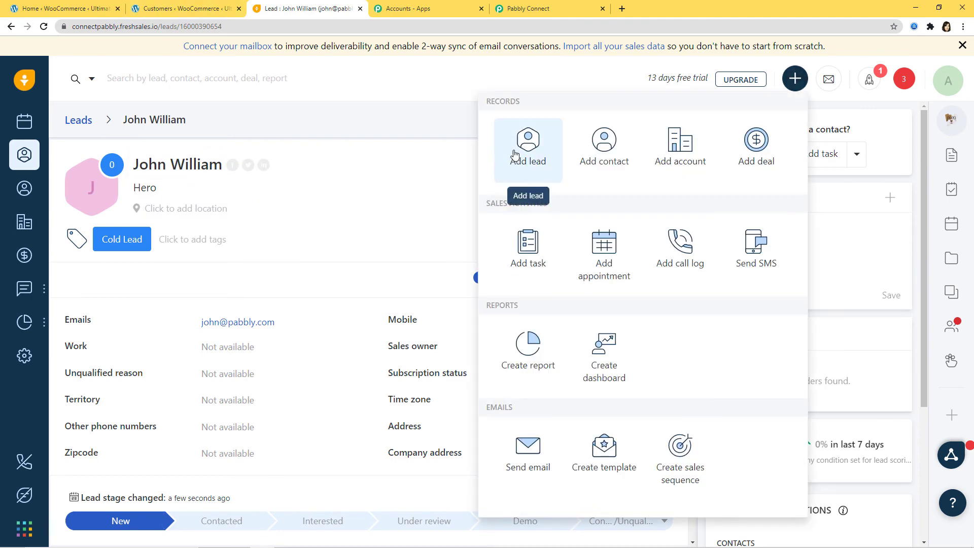
left_click(529, 150)
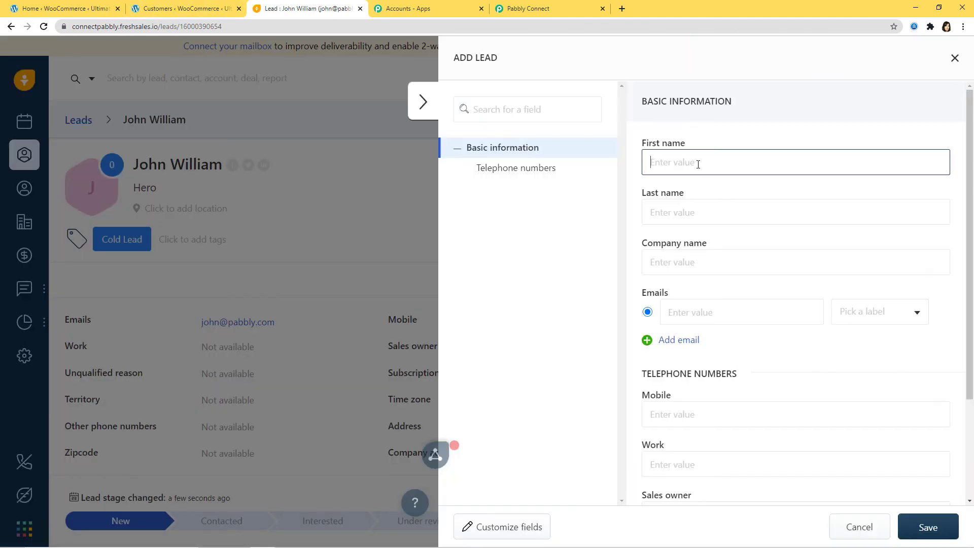
left_click(673, 166)
left_click(659, 208)
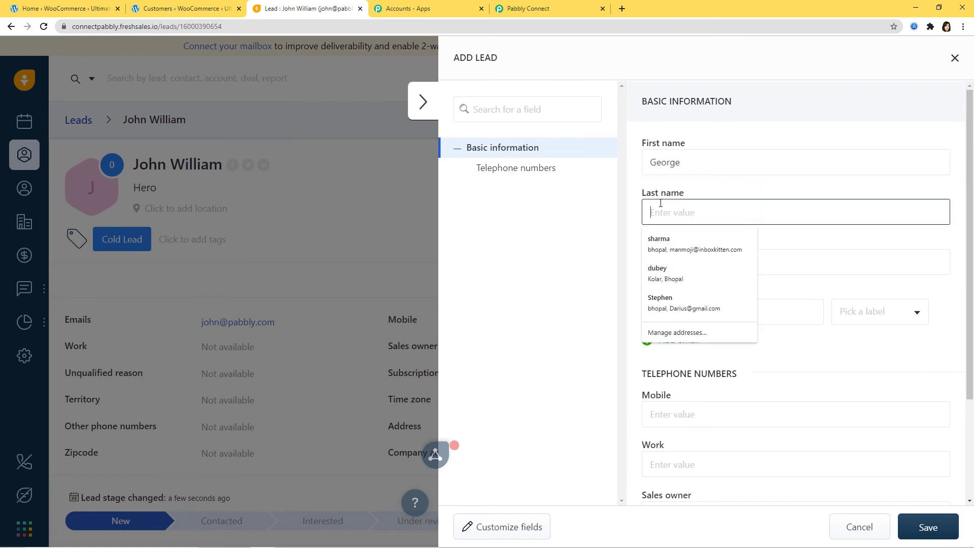
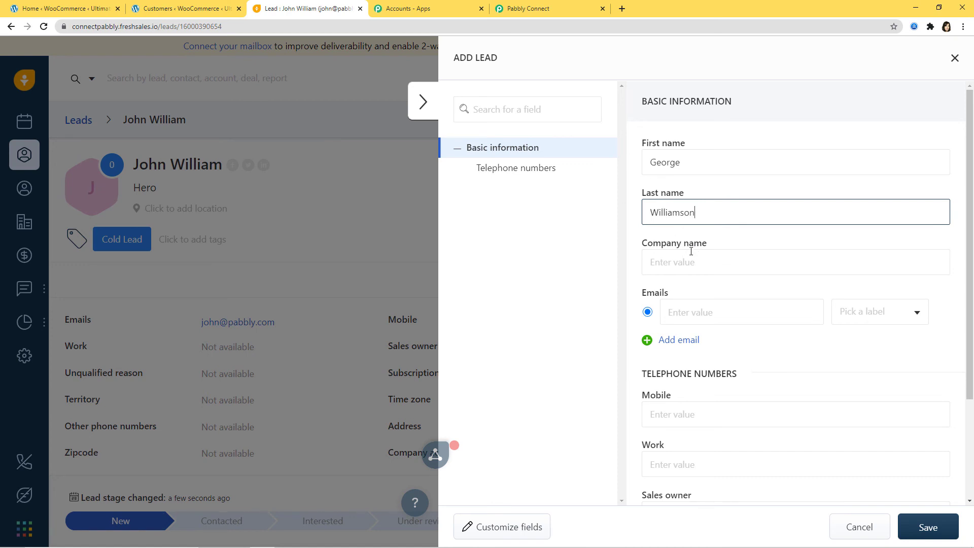
key("Tab")
type("TVS")
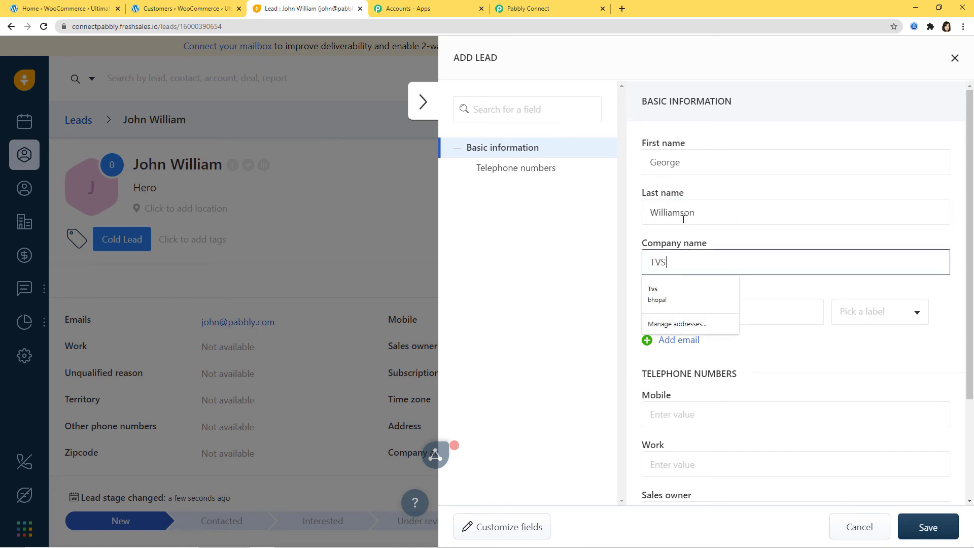
left_click(801, 290)
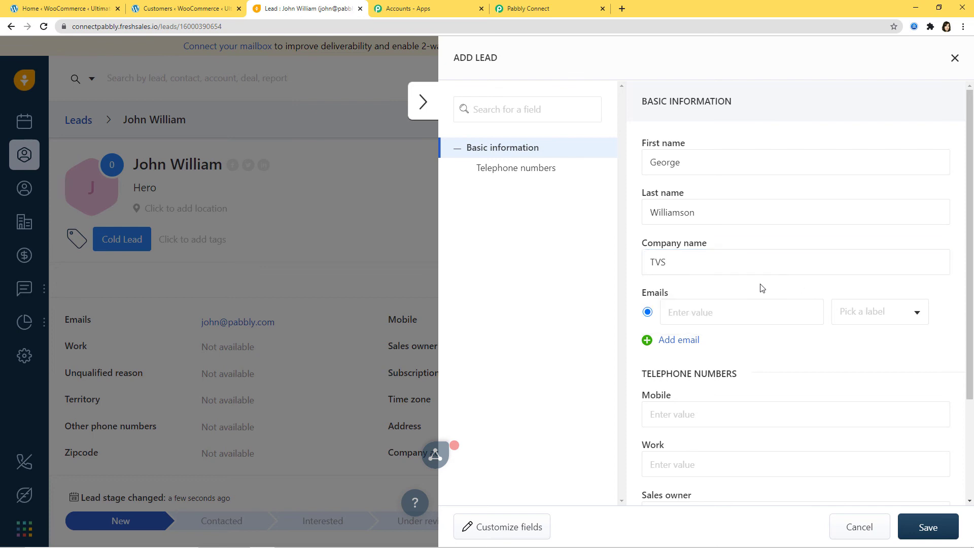
Add the lead's email and mobile number, set subscription status to Subscribed, and save.
left_click(738, 312)
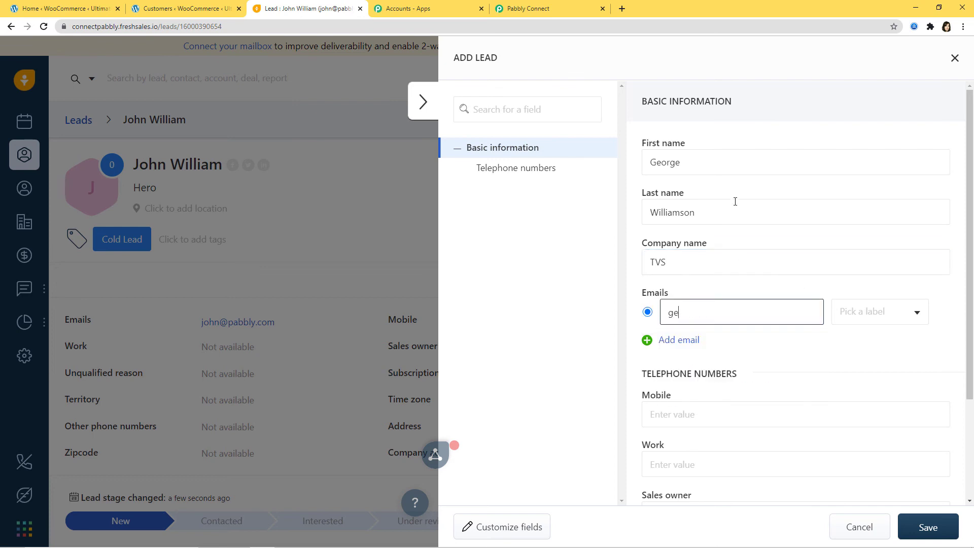
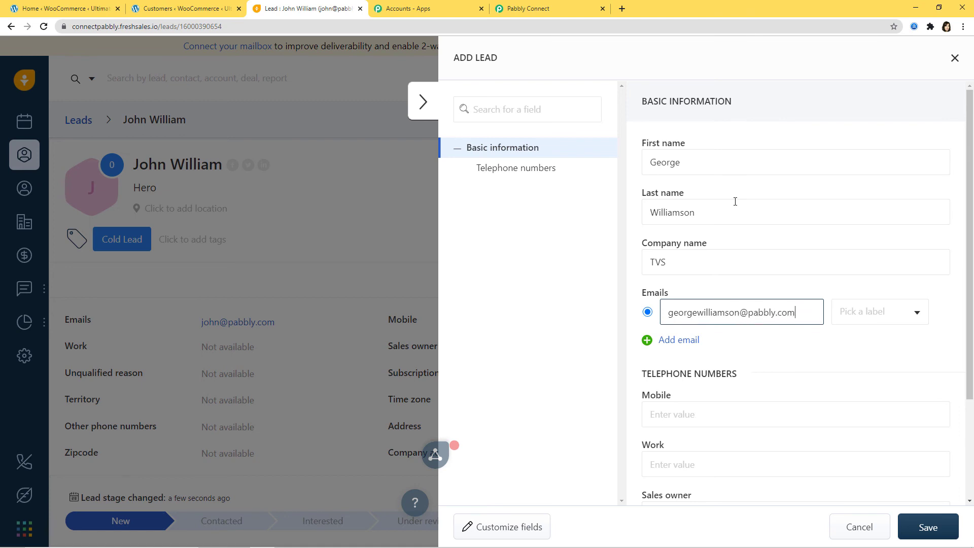
scroll(747, 218, "down", 3)
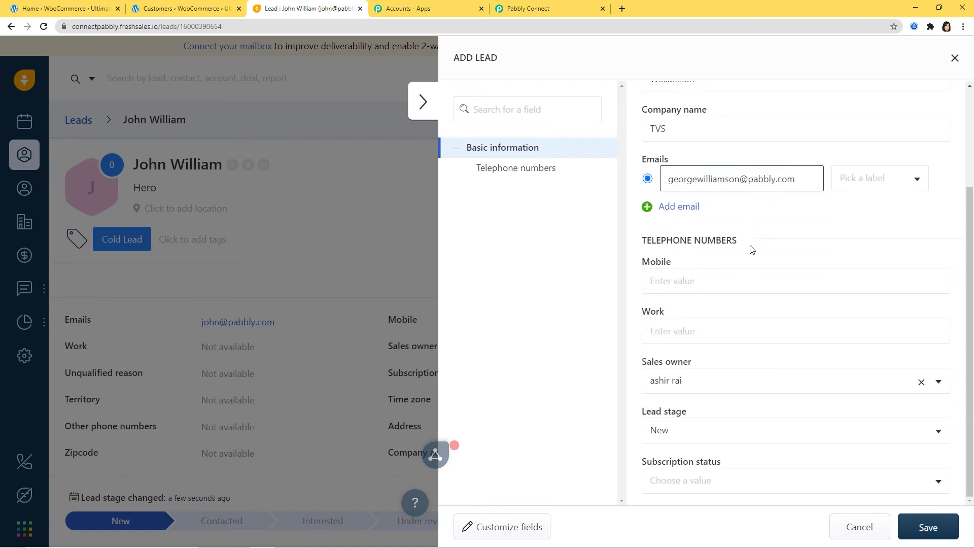
left_click(717, 281)
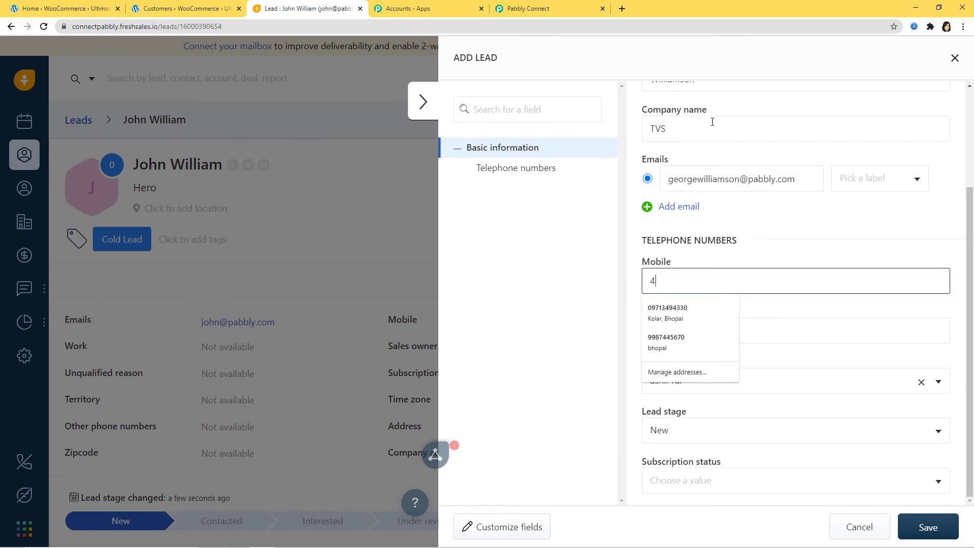
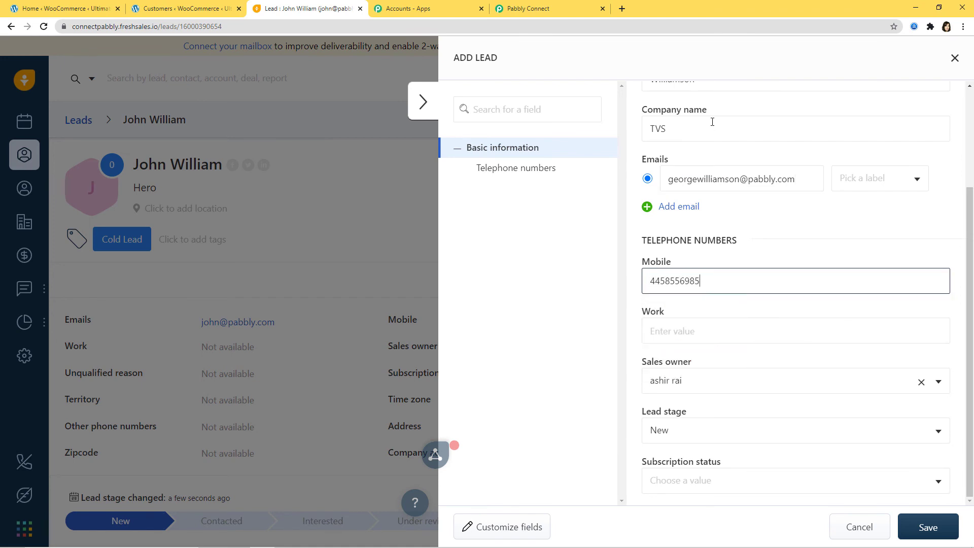
left_click(909, 490)
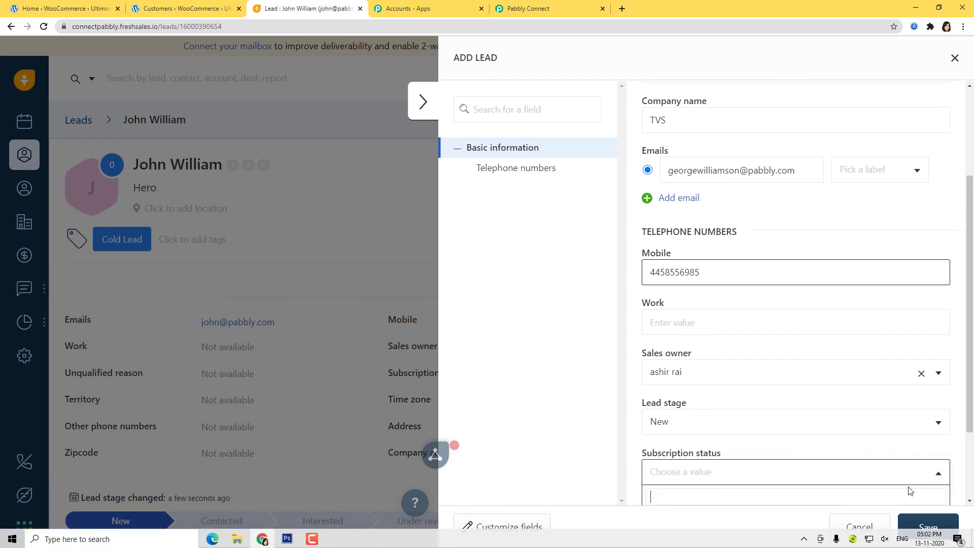
left_click(733, 437)
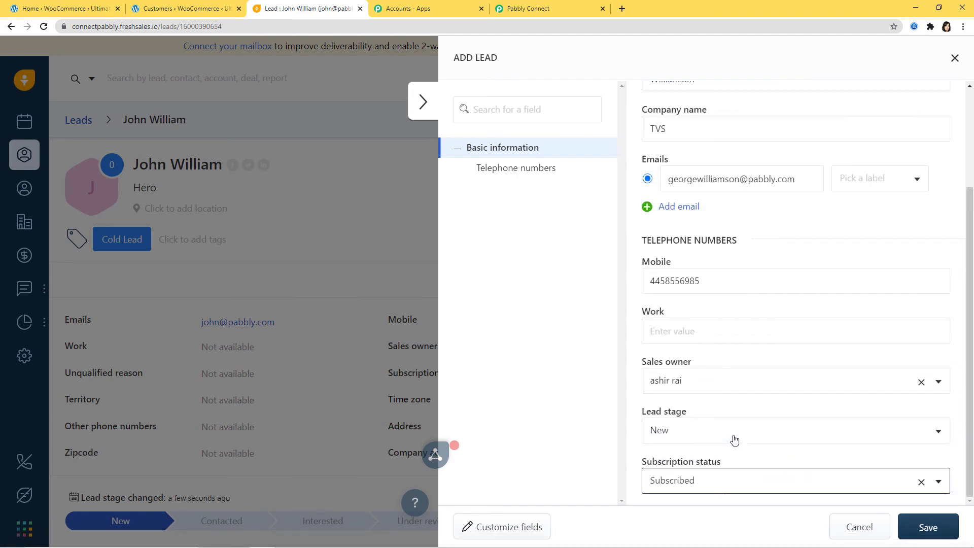
left_click(929, 527)
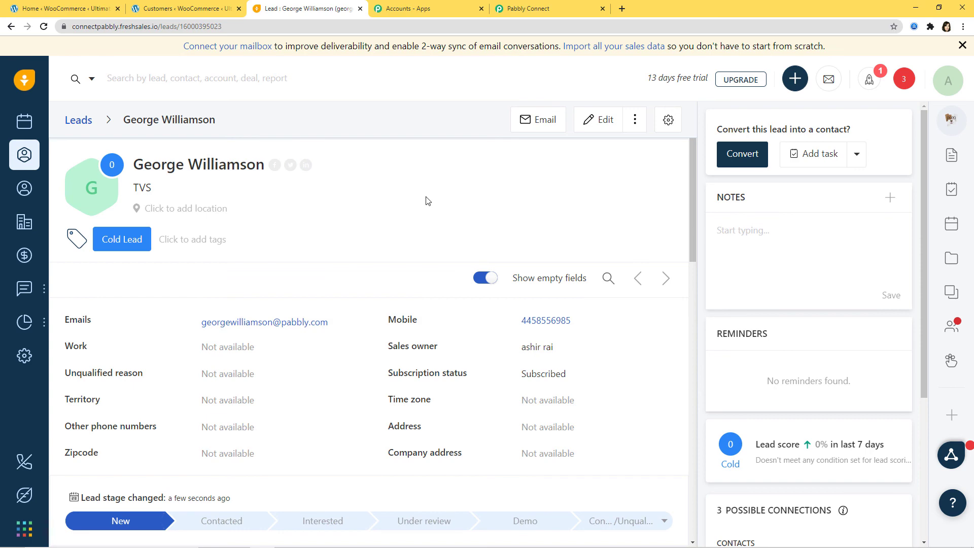
Replace the WooCommerce customer name filter with the new TVS lead's name.
left_click(168, 10)
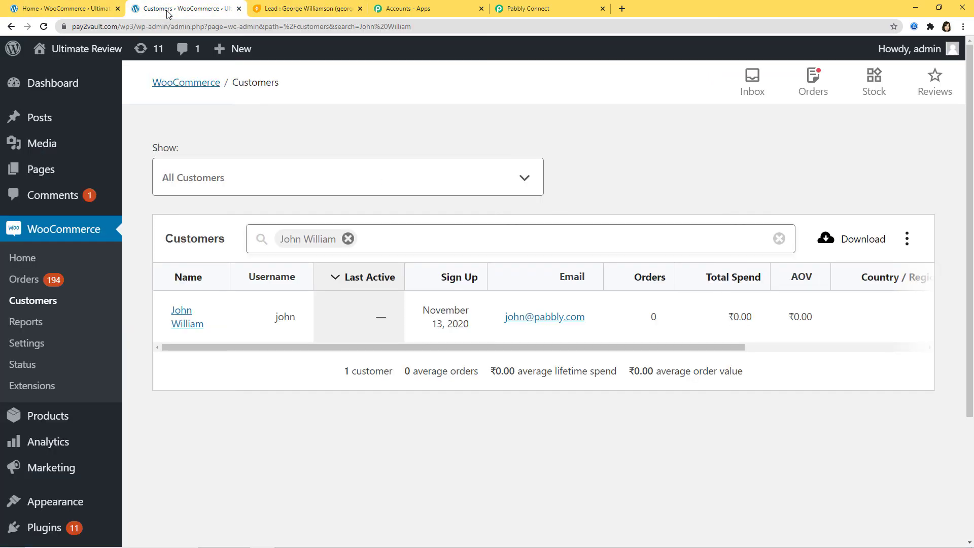
left_click(348, 238)
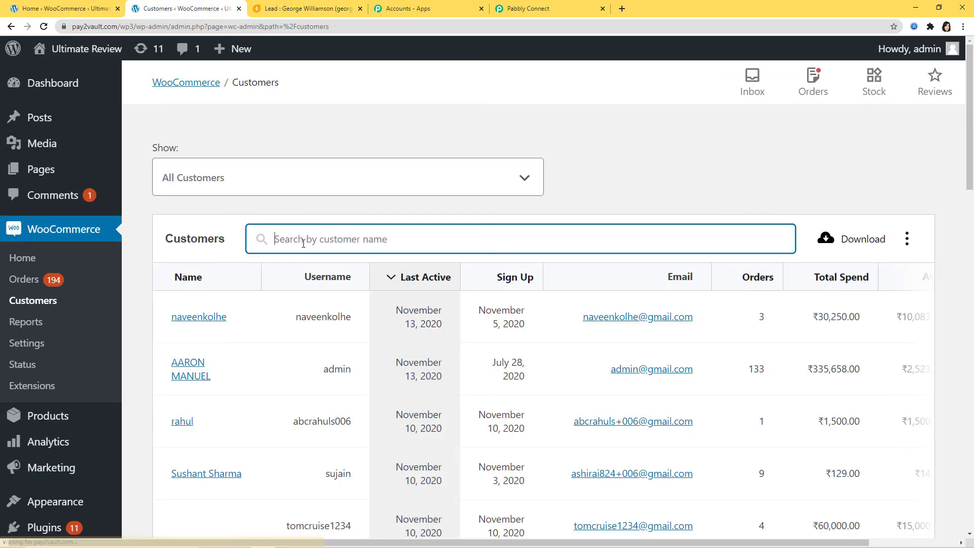
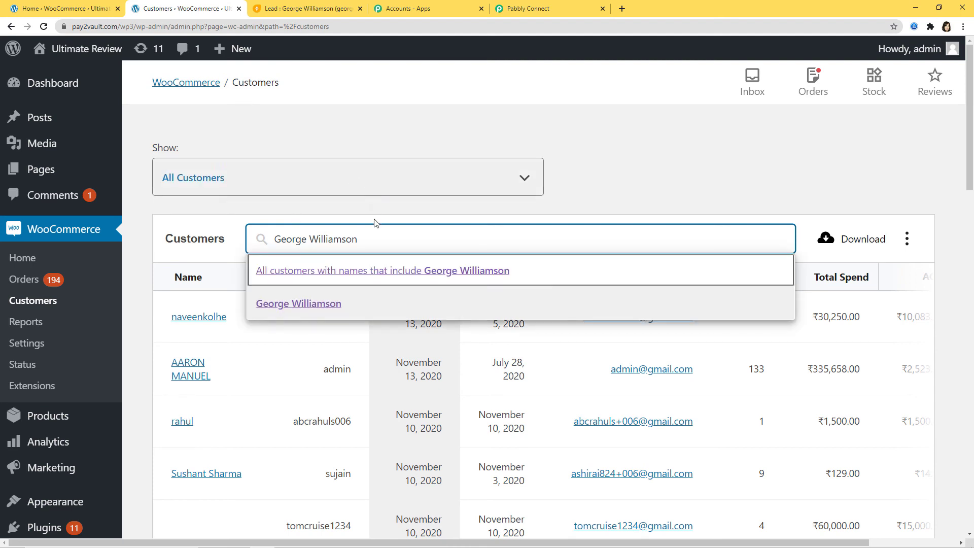
left_click(323, 304)
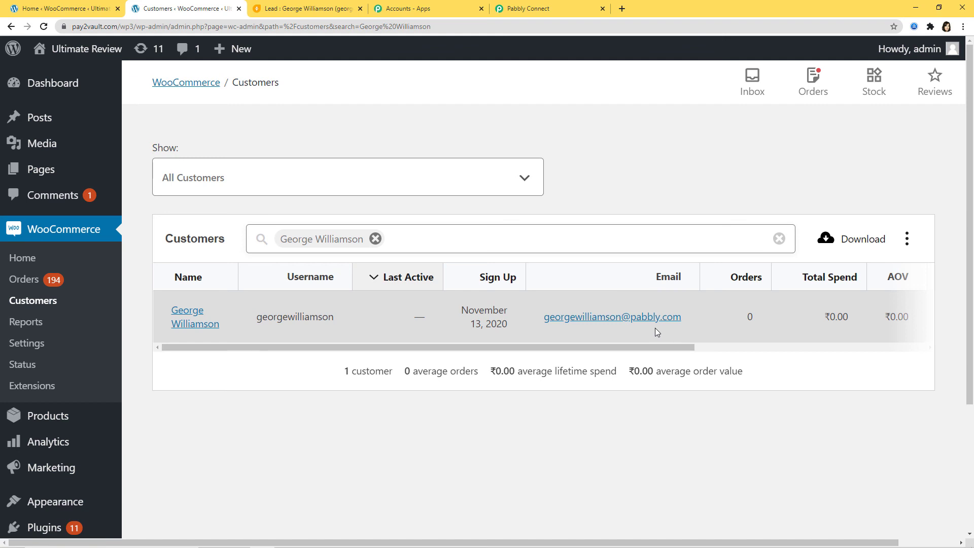
Collapse the Freshsales New Lead trigger so the workflow shows trigger and WooCommerce action.
left_click(545, 8)
scroll(903, 306, "up", 15)
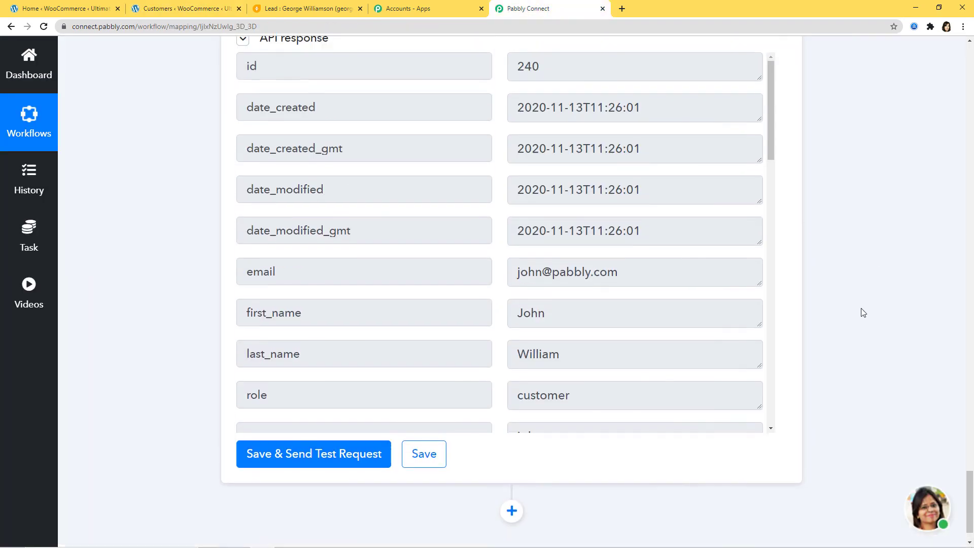
scroll(865, 311, "up", 20)
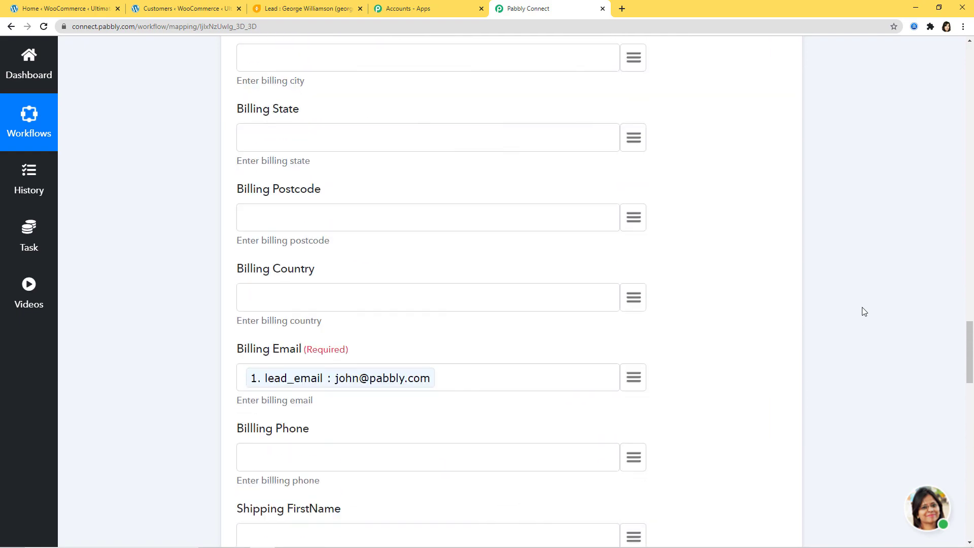
scroll(865, 311, "up", 20)
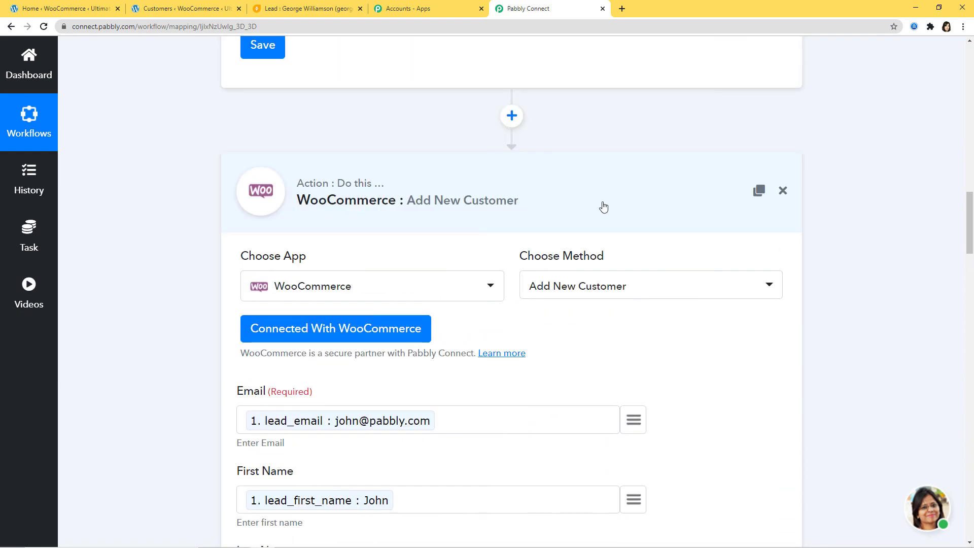
scroll(963, 334, "up", 8)
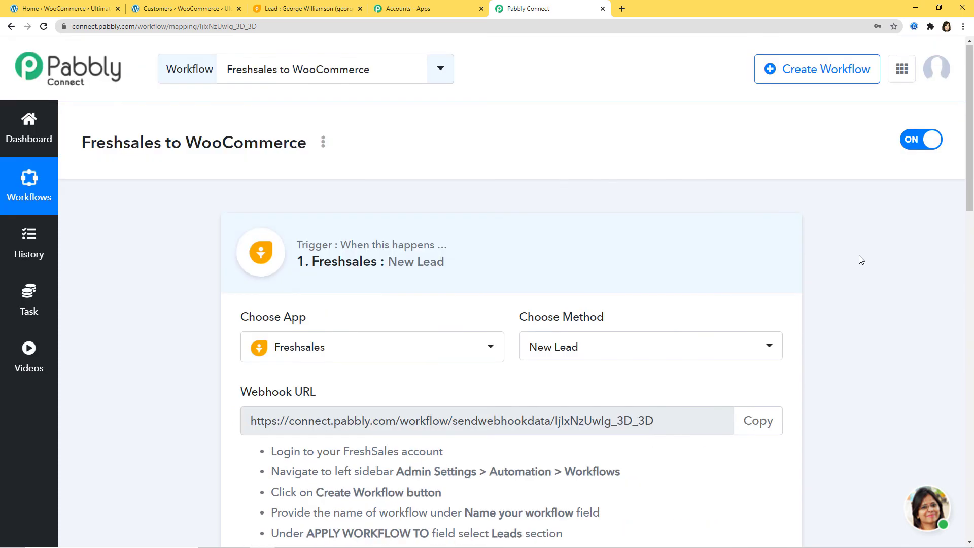
left_click(707, 261)
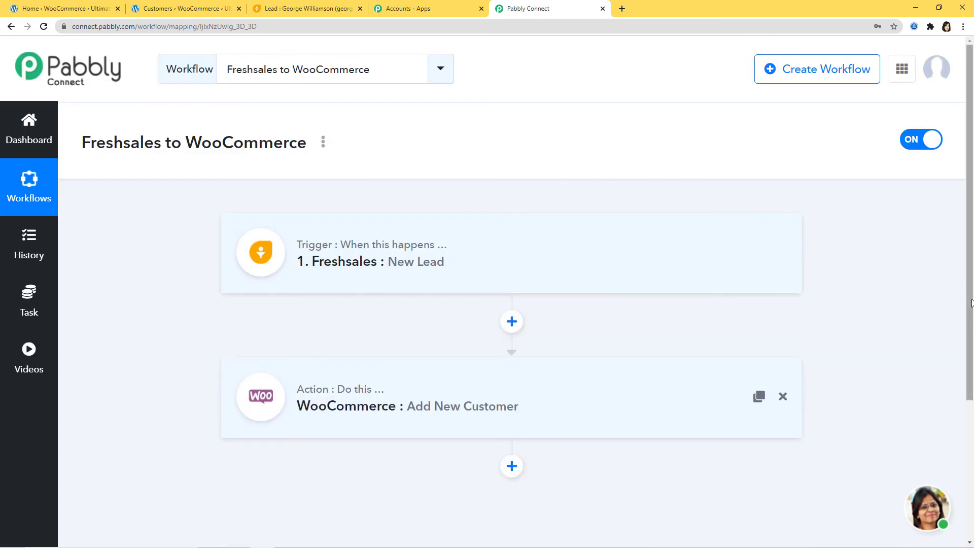